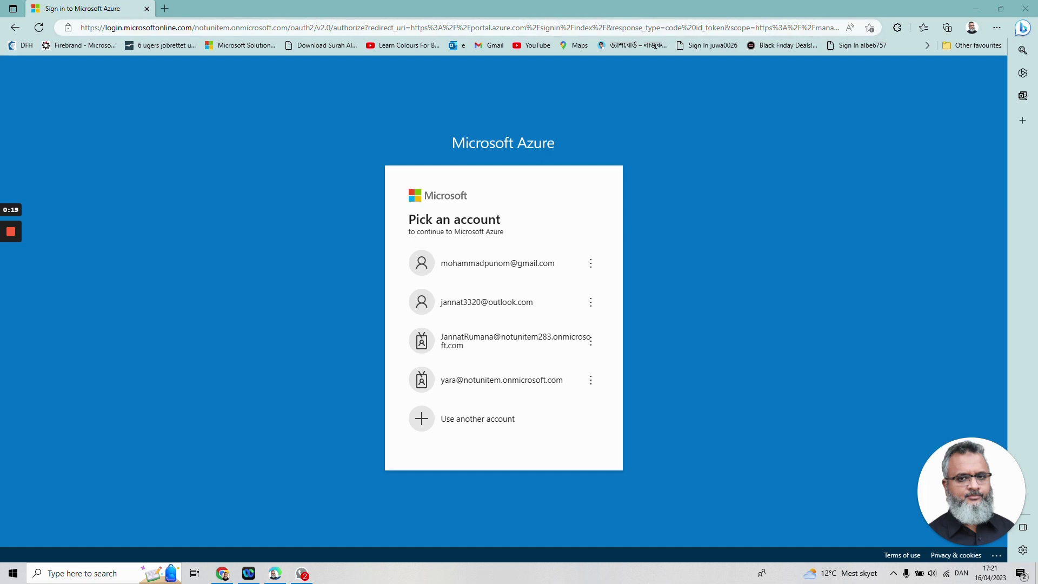
Step: Sign in to Microsoft Azure with the saved Gmail account
click(498, 262)
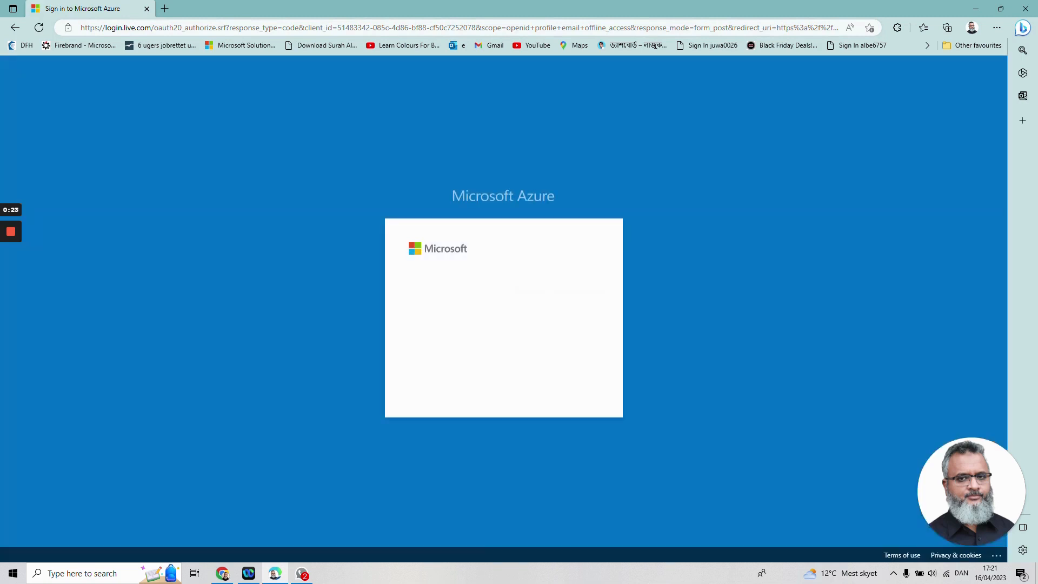
key(Return)
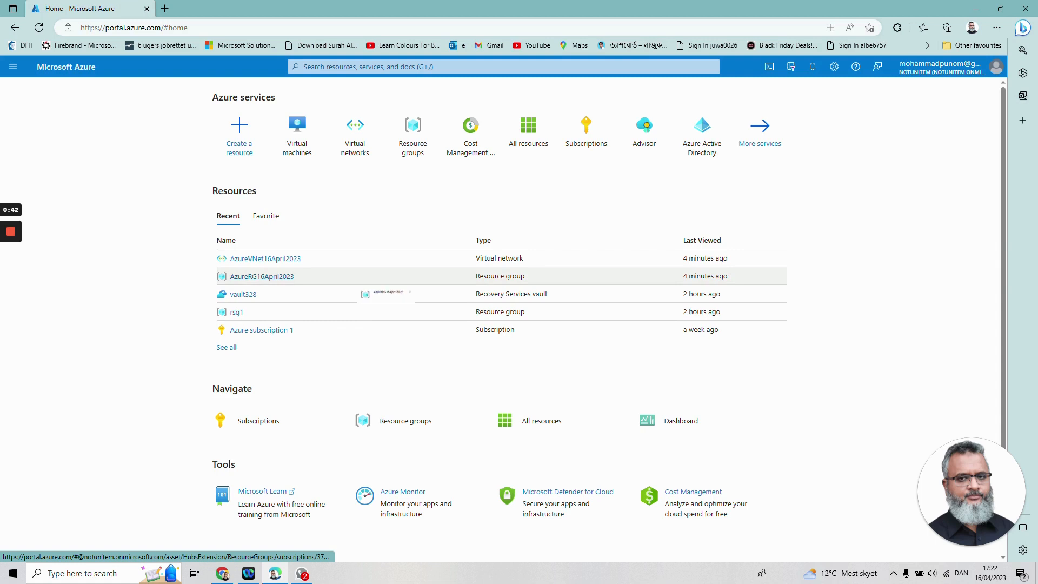
Step: Go to the virtual machines list and start creating a new Azure virtual machine
mouse_move(271, 277)
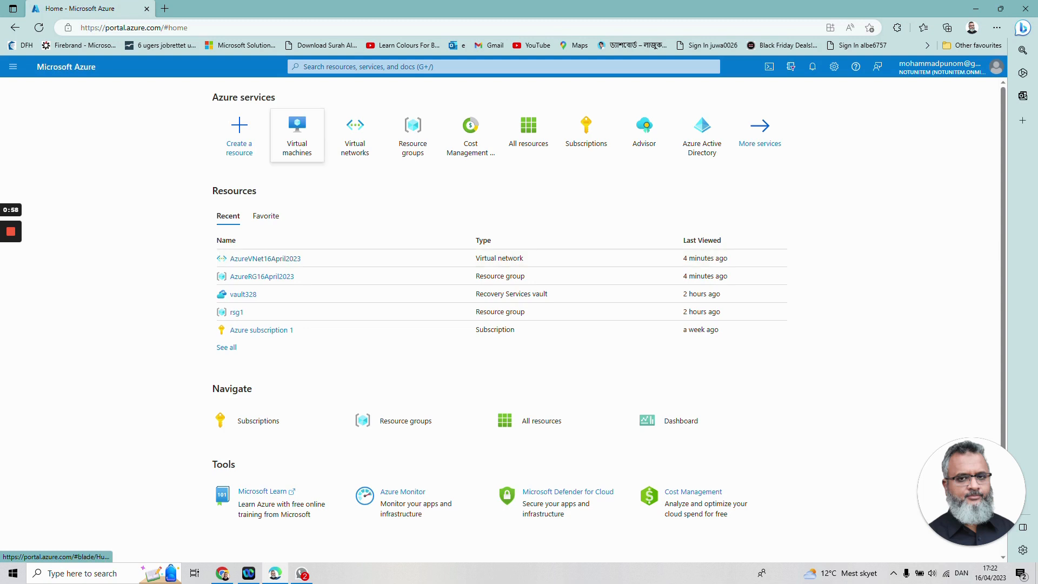
click(297, 133)
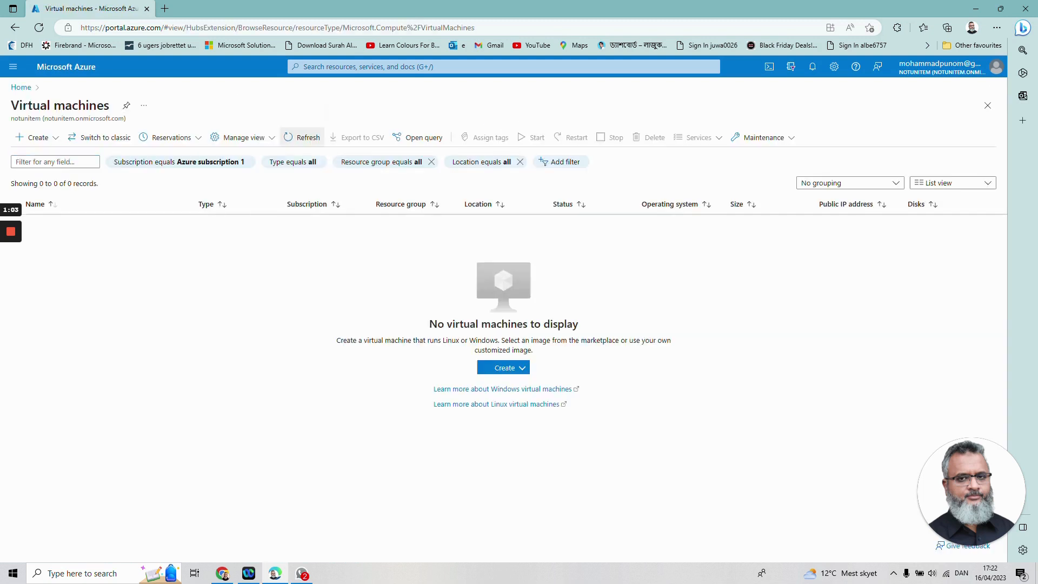
click(504, 367)
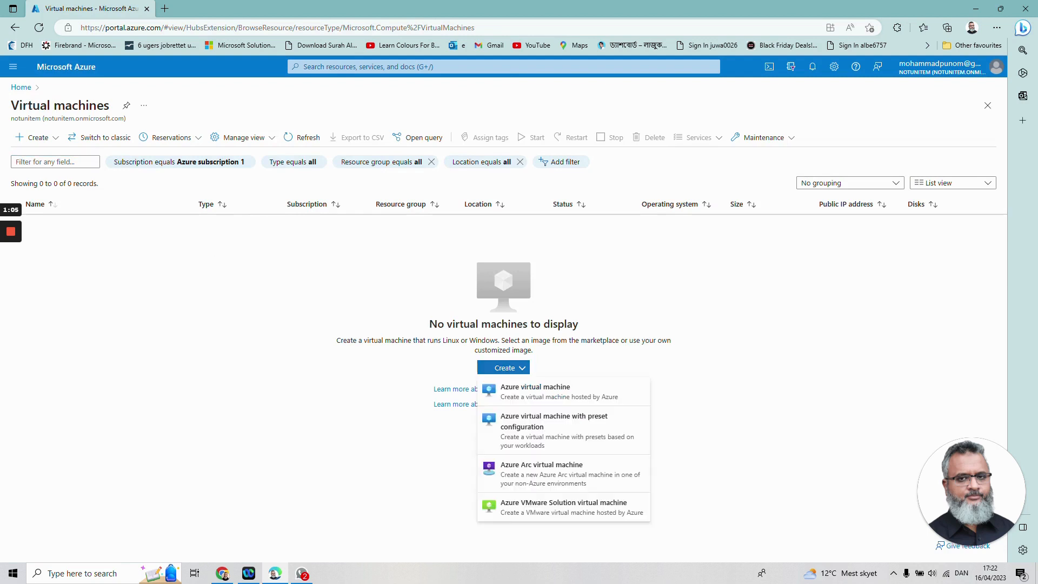
click(535, 389)
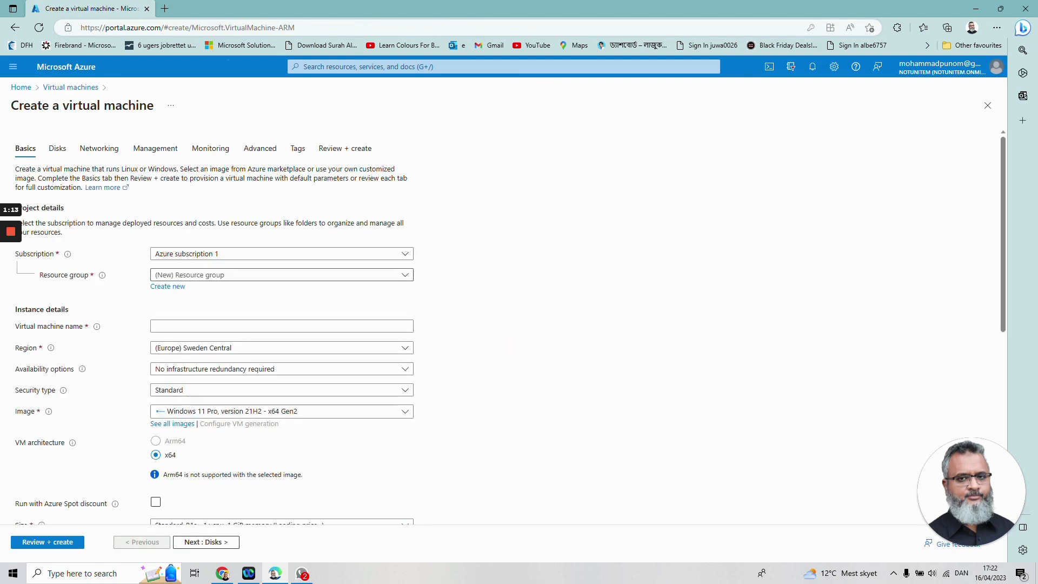
Step: Assign the virtual machine to resource group AzureRG16April2023 and name it AzureWin11VM16April2023
click(282, 275)
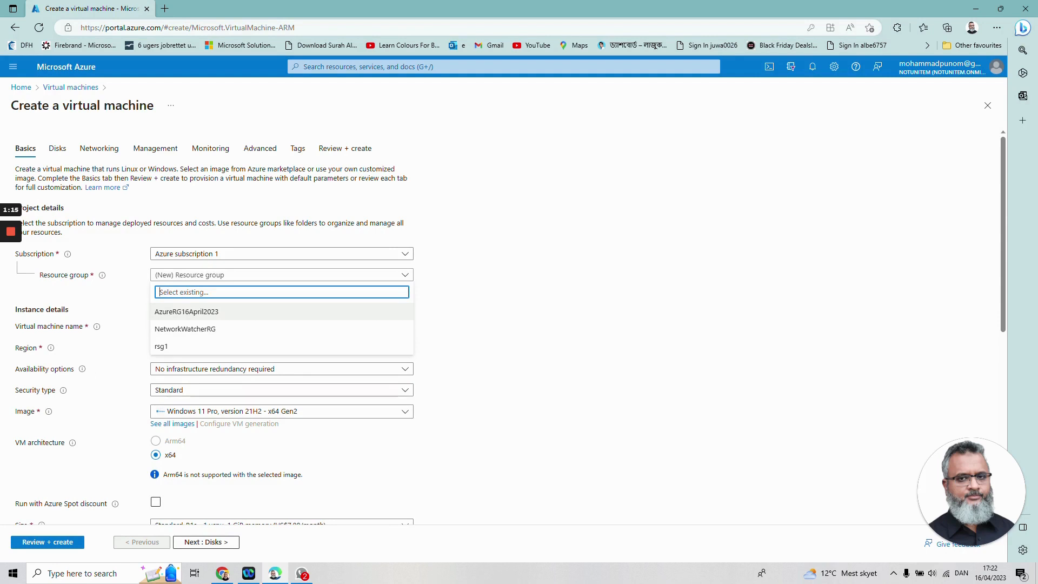
click(186, 312)
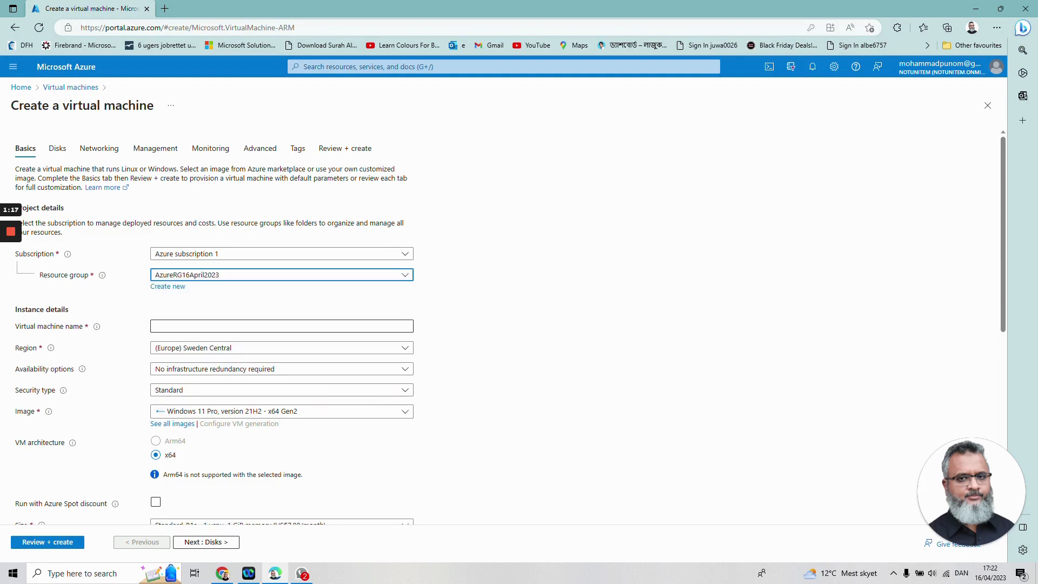
click(281, 326)
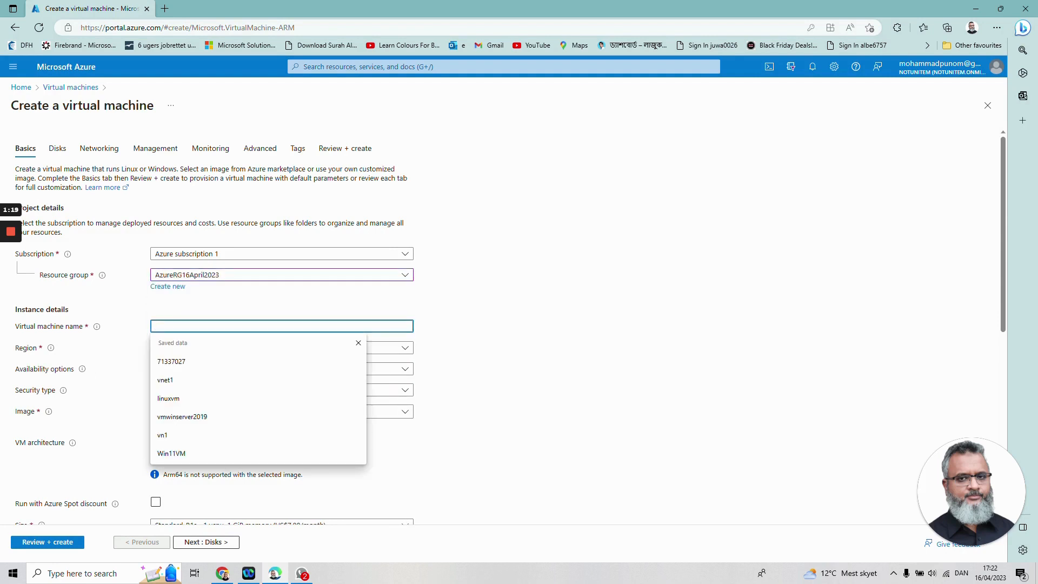
text(Azure)
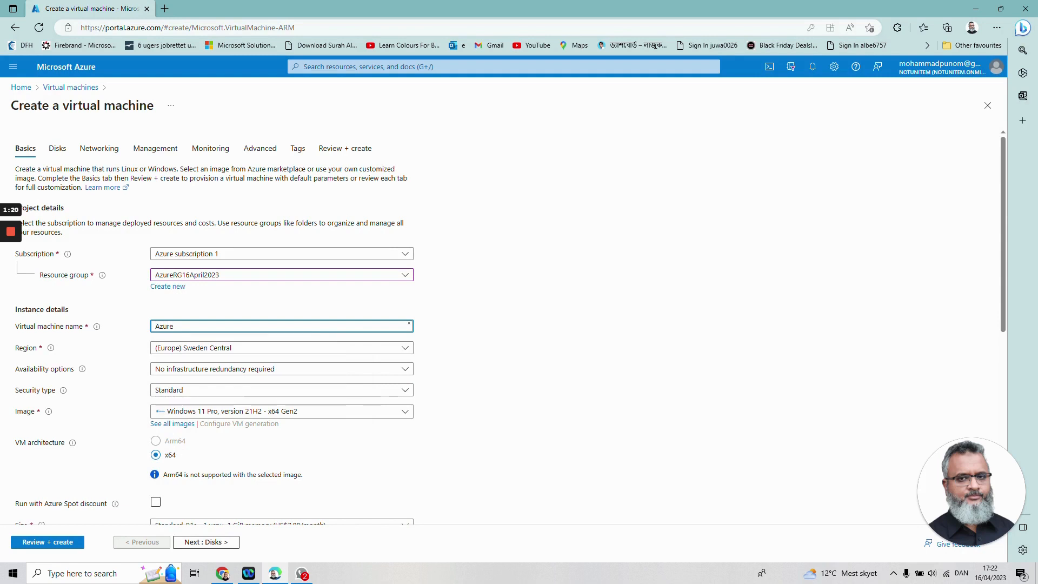
text(Win11VM16April2023)
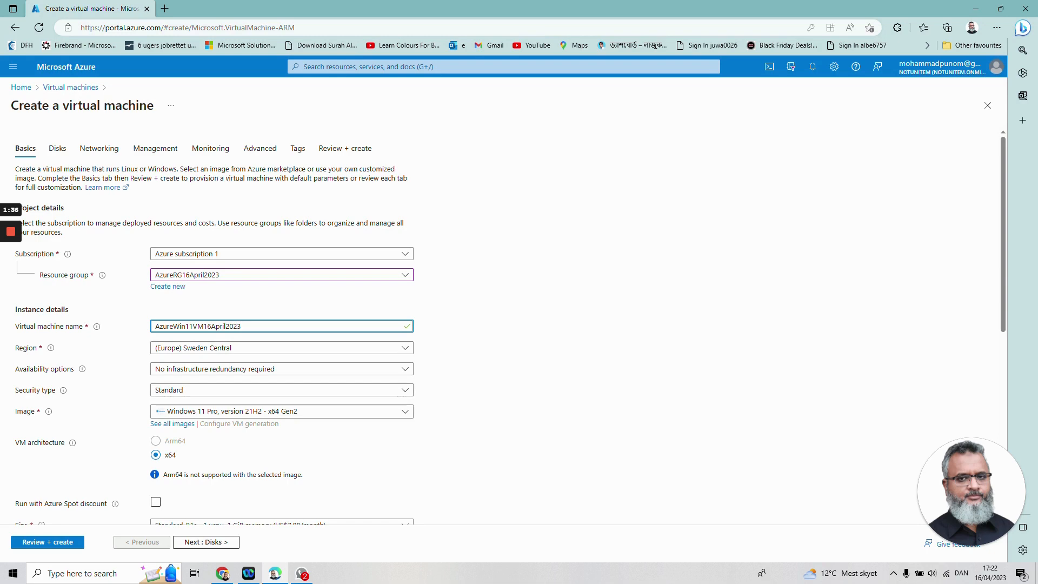
Step: Fill in the administrator account's username, enter its password and repeat it in the confirmation field
scroll(216, 324, down, 3)
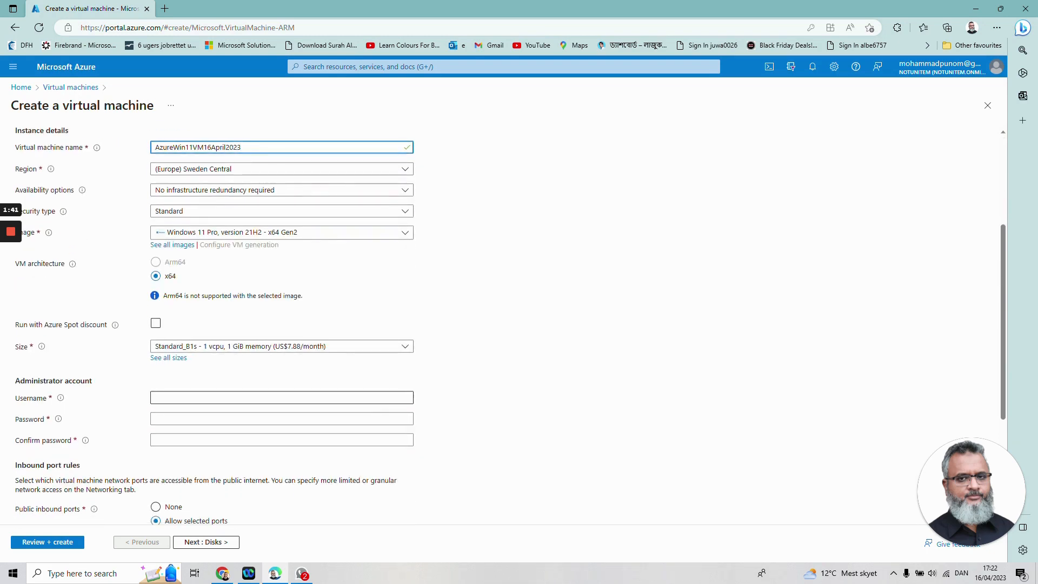
click(281, 398)
text(mohamm)
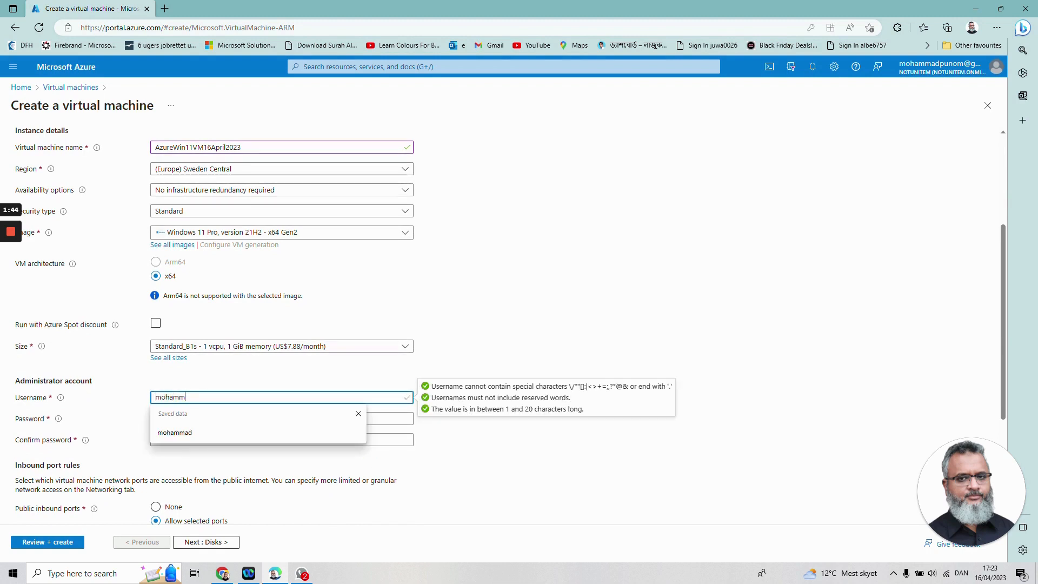
text(ad)
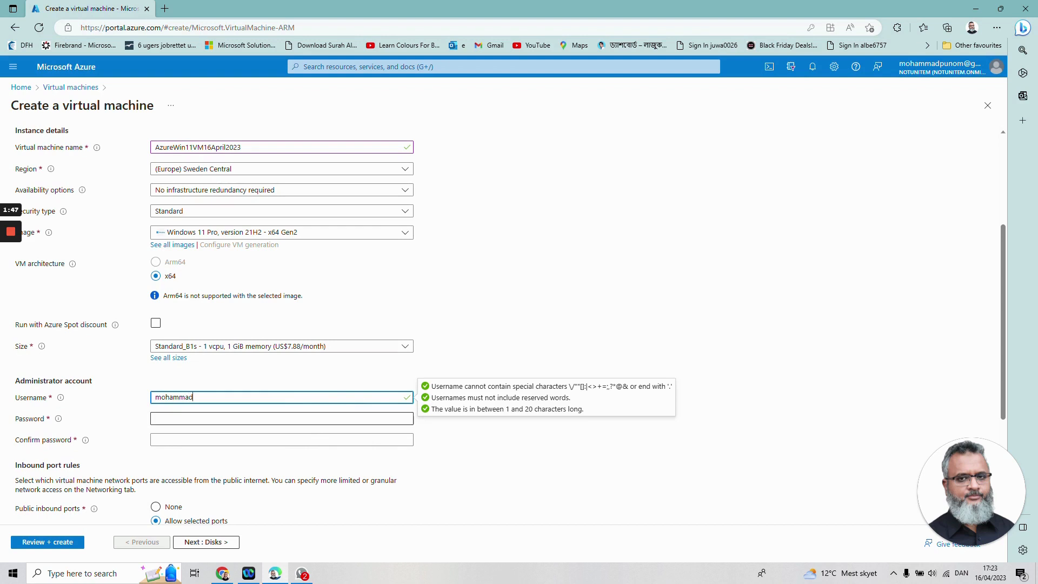
click(282, 418)
text(•)
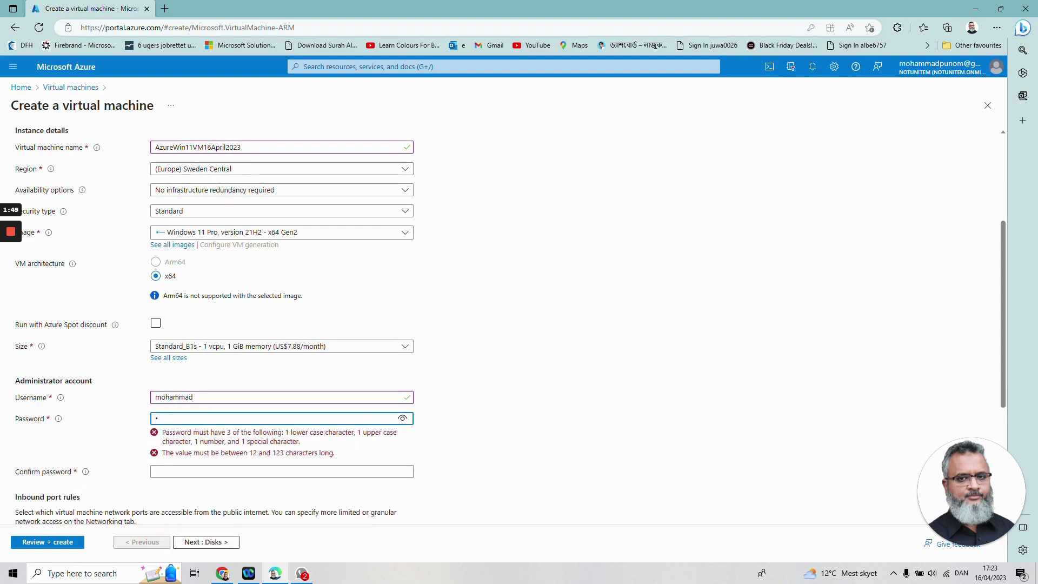
text(••••••••••••)
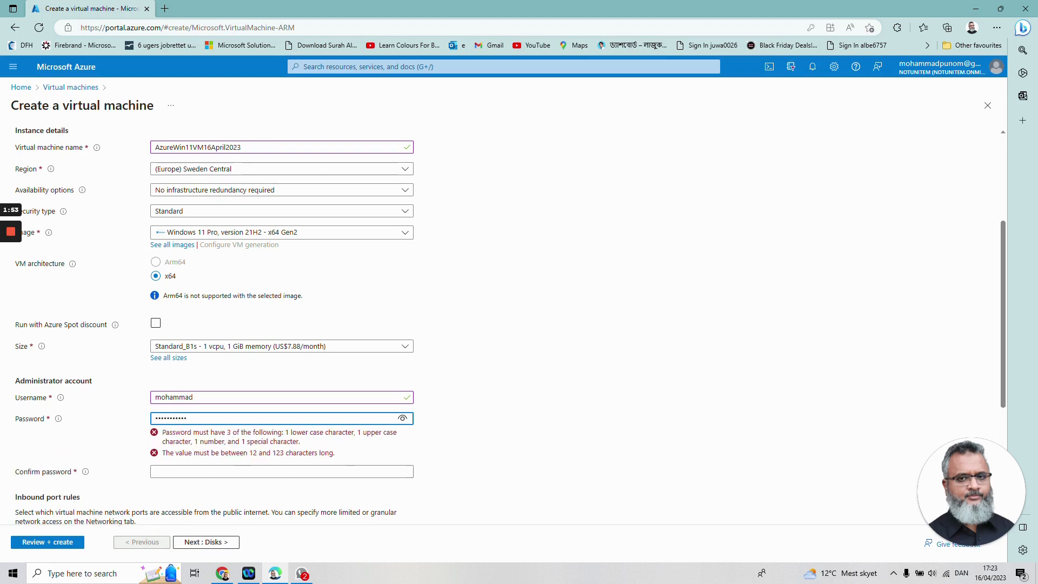
text(•••••)
key(Tab)
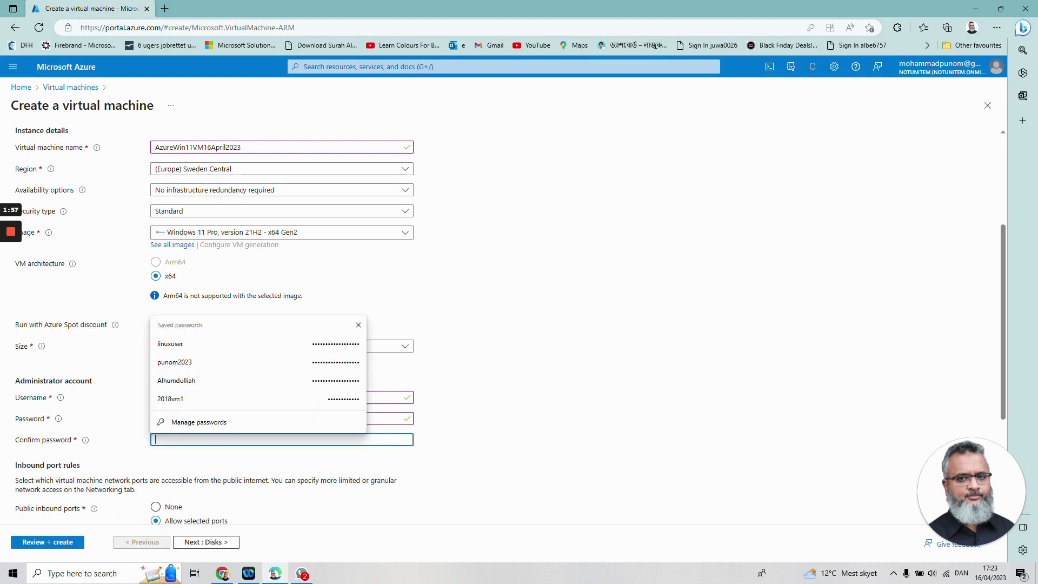
text(••••••••••)
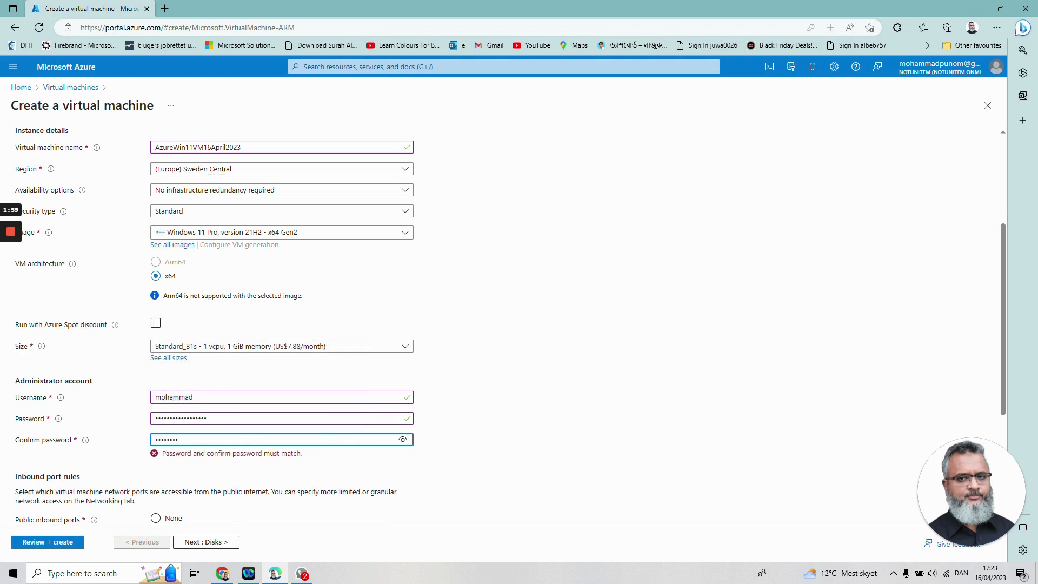
text(•••••••)
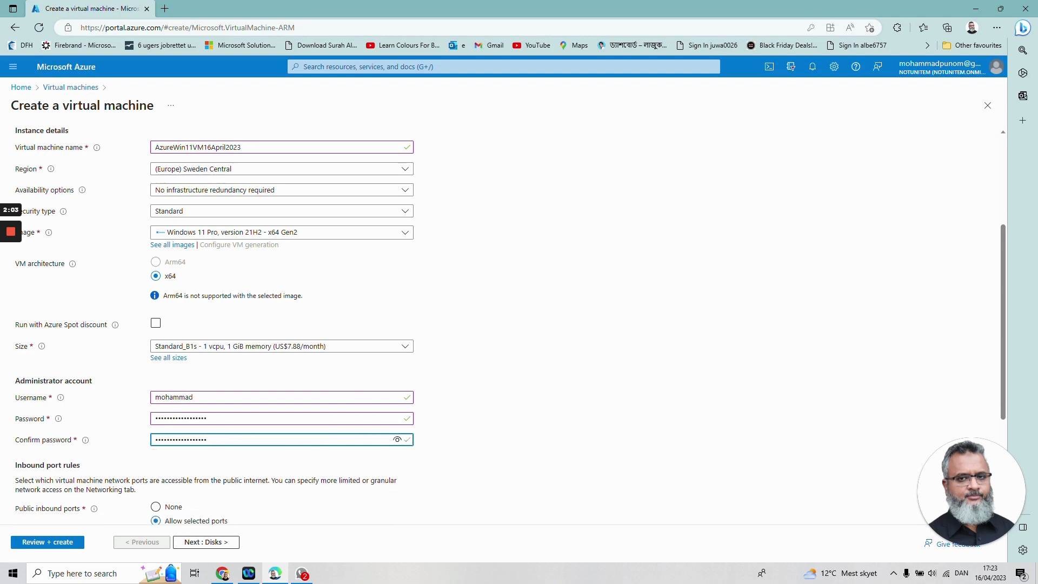
Step: Confirm the eligible Windows 10/11 license with multi-tenant hosting rights and proceed to the disk settings
scroll(508, 325, down, 3)
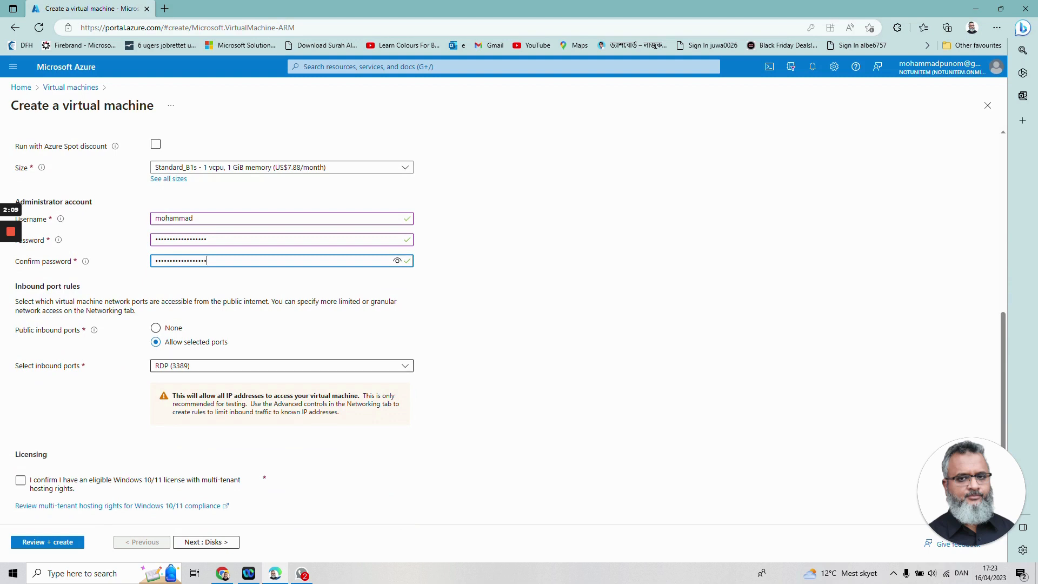
scroll(216, 389, down, 1)
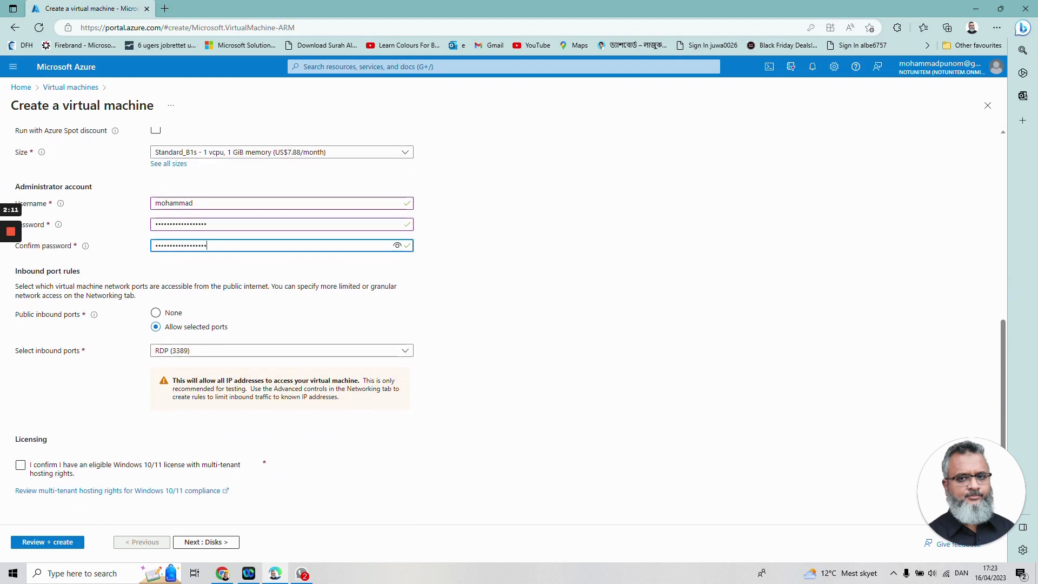
click(21, 465)
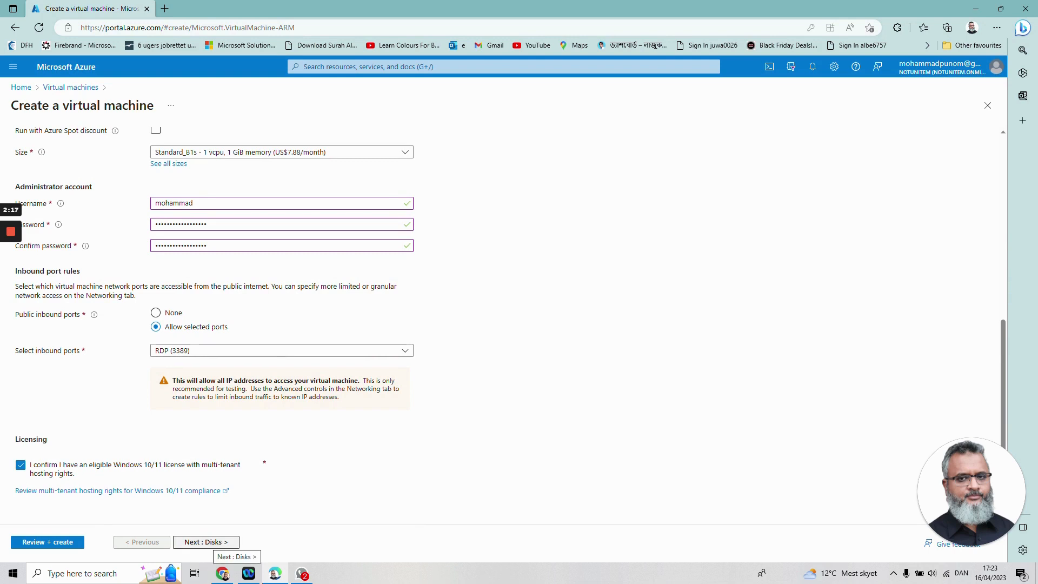
click(206, 542)
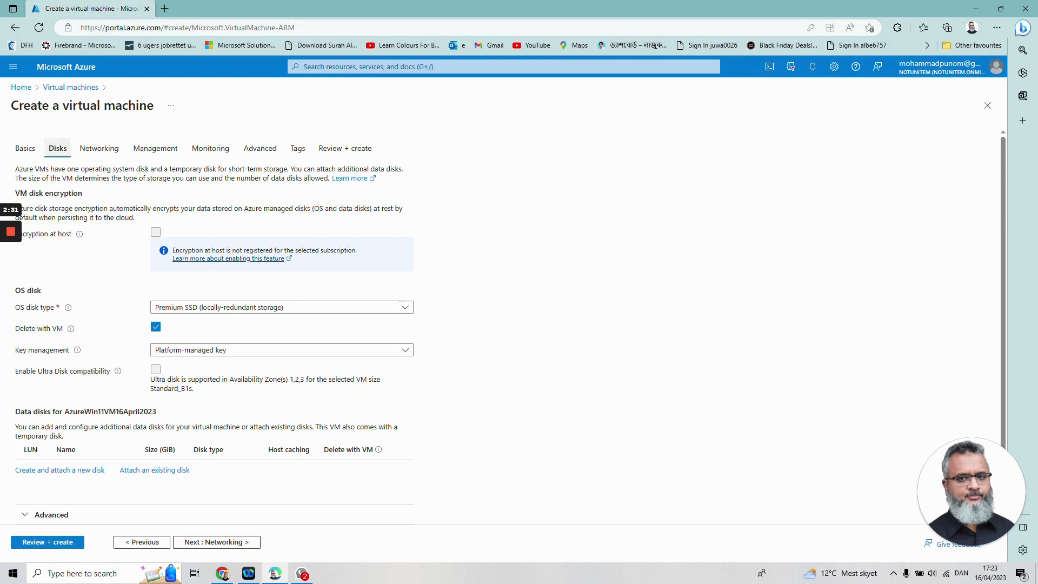
Step: Create and attach a new data disk with source type None (empty disk) and a platform-managed key
scroll(510, 326, down, 1)
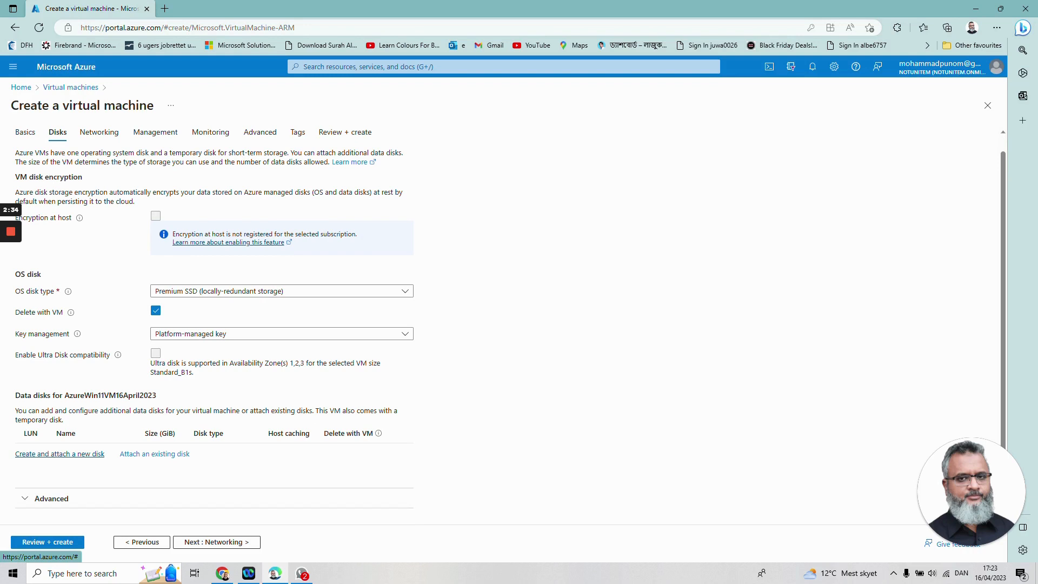
click(60, 454)
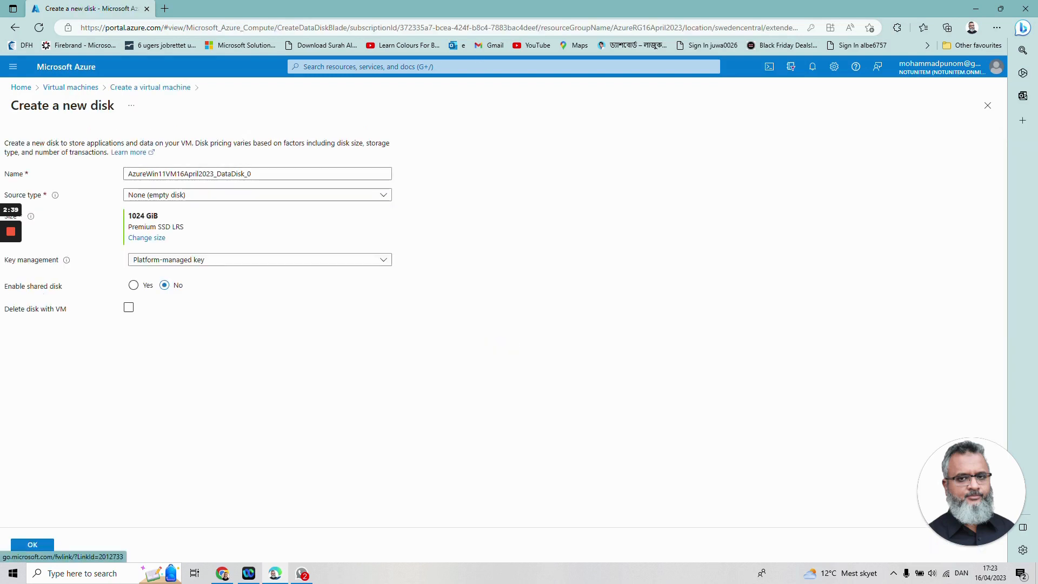
click(257, 195)
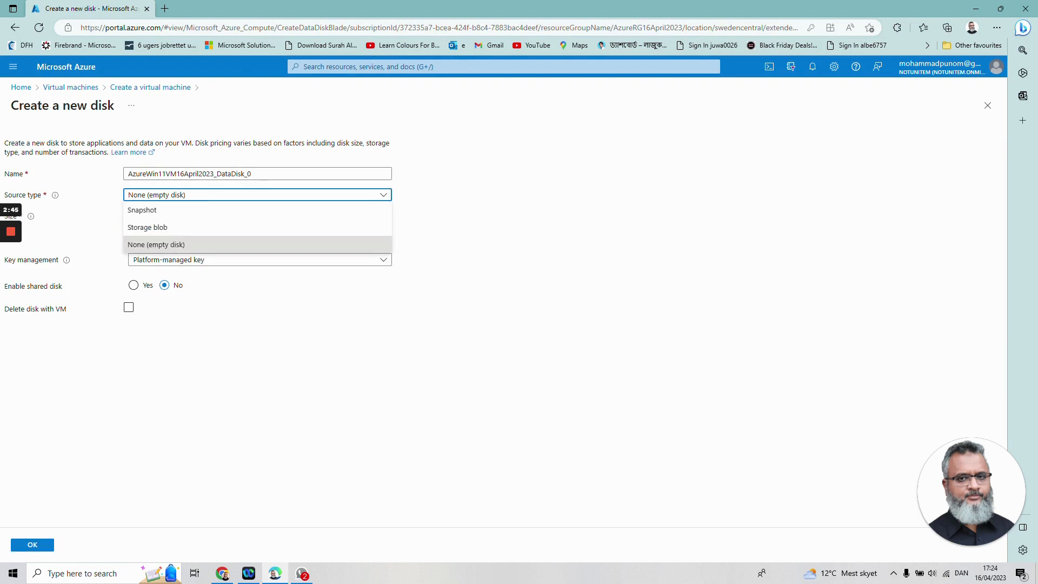
click(257, 245)
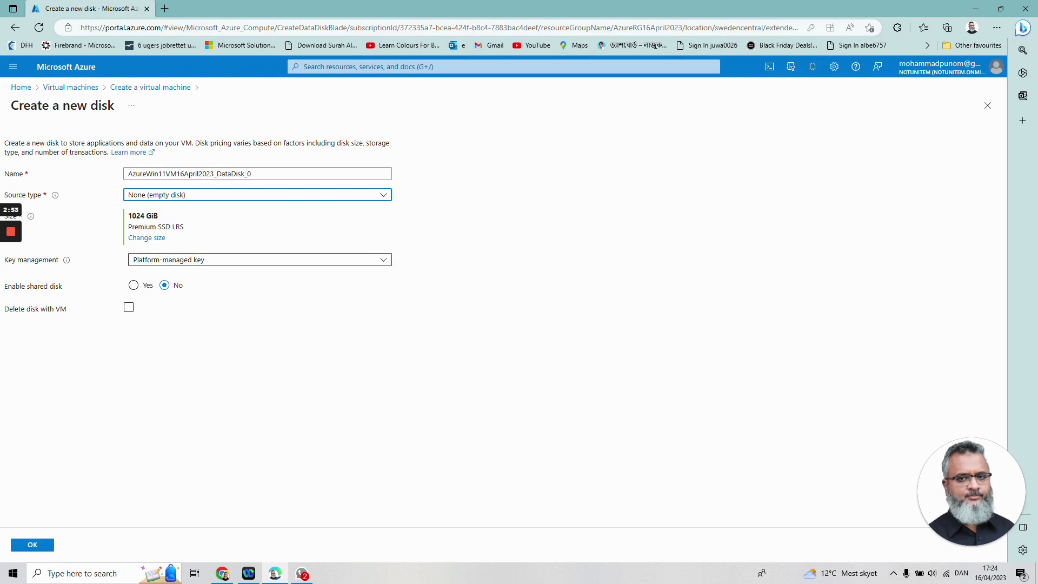
click(260, 260)
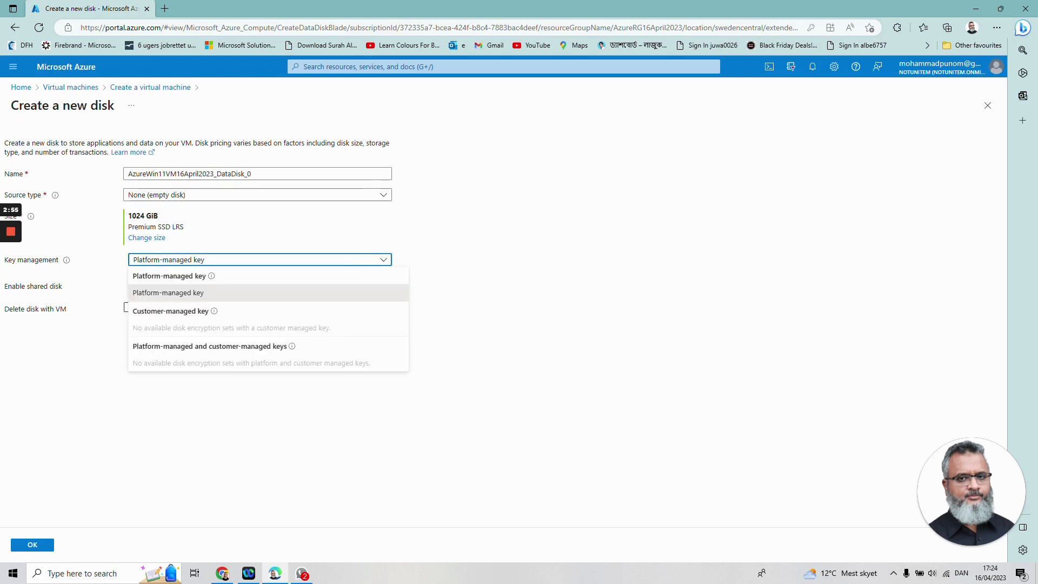
click(259, 260)
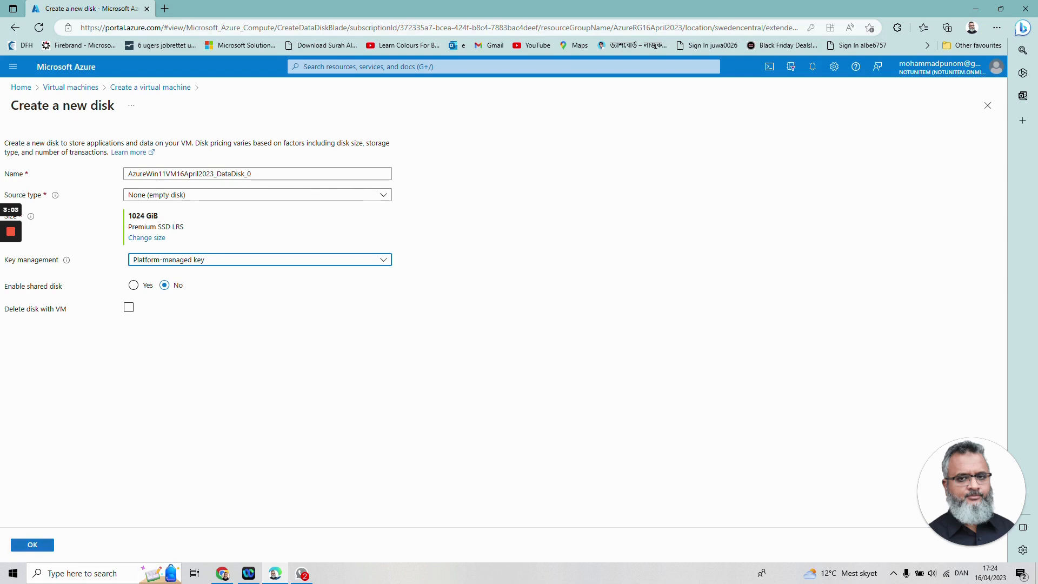
click(33, 545)
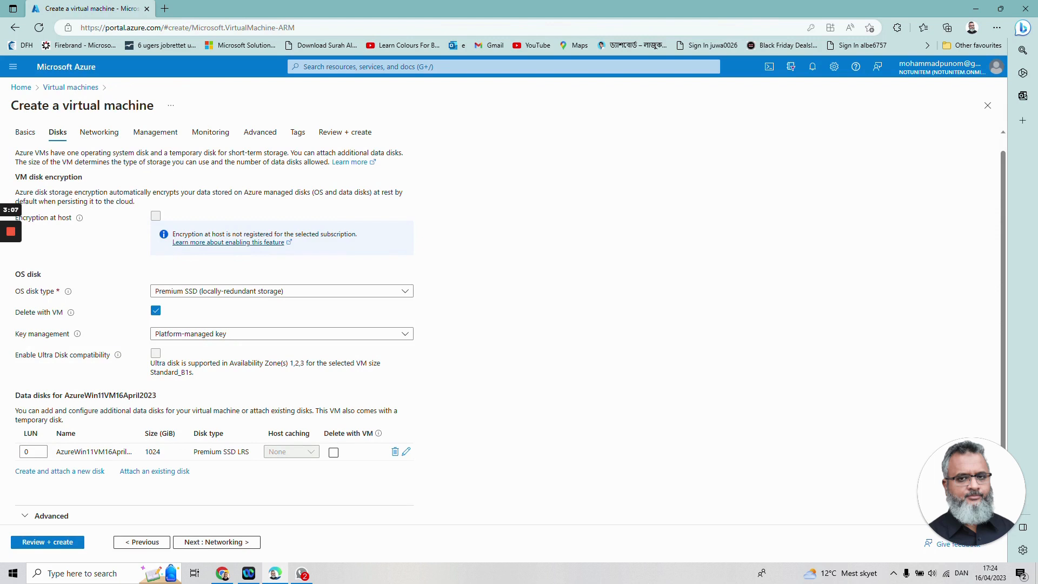
Step: Choose Premium SSD as the OS disk type and proceed to the networking settings
scroll(502, 324, down, 1)
scroll(502, 324, up, 1)
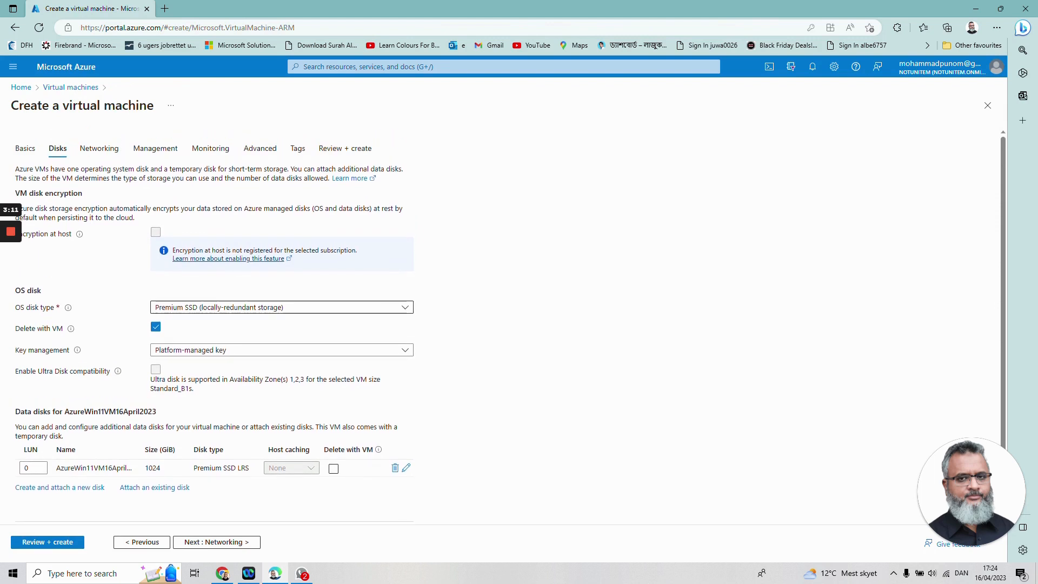
click(281, 308)
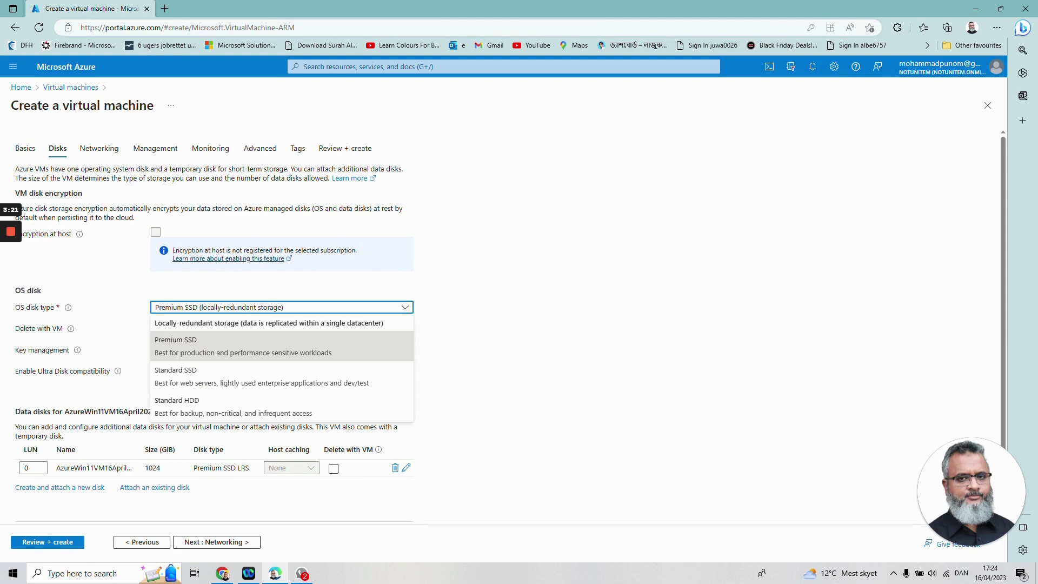
click(282, 347)
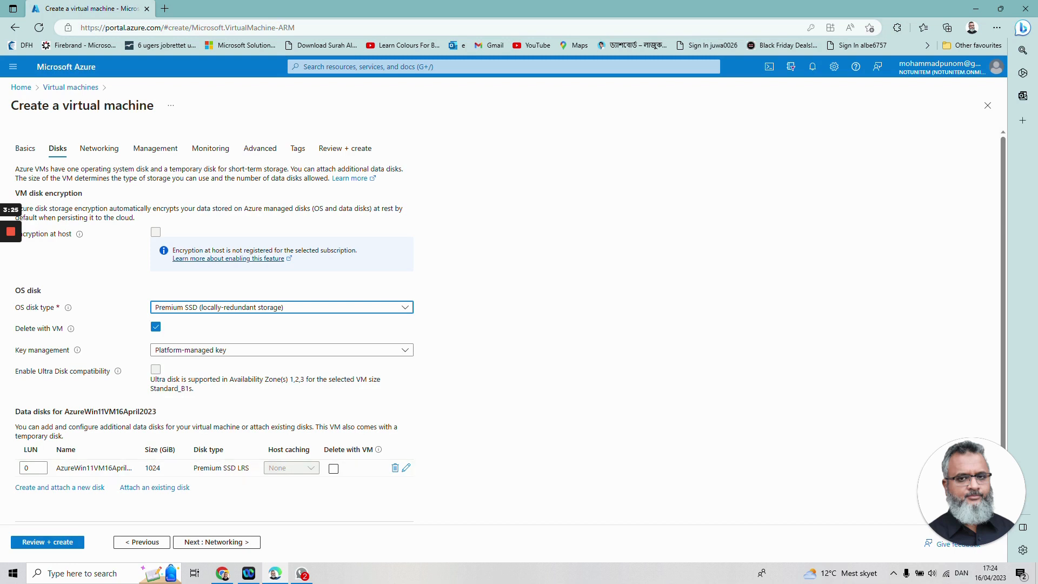
scroll(510, 328, down, 2)
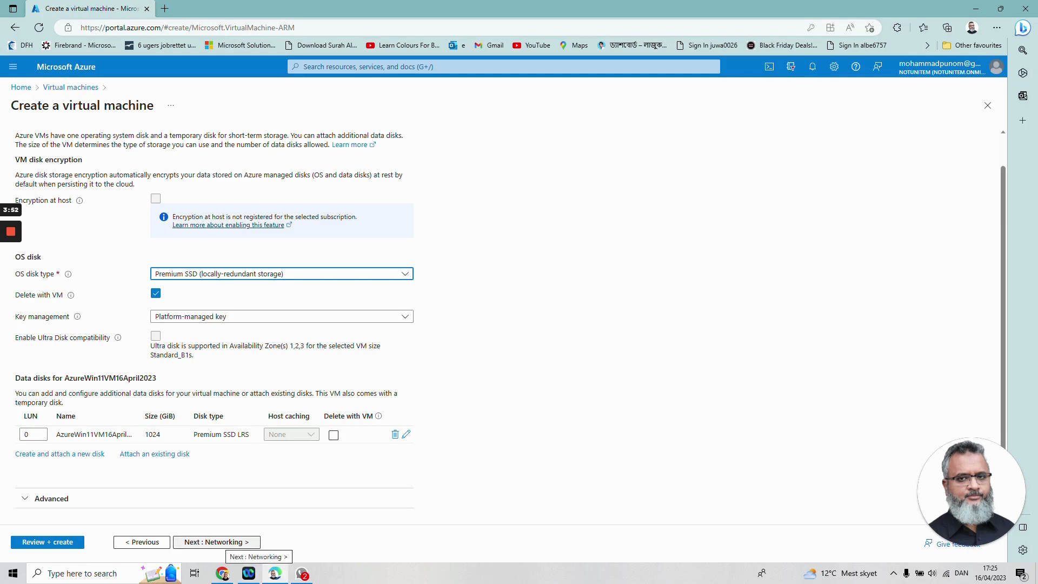
click(216, 542)
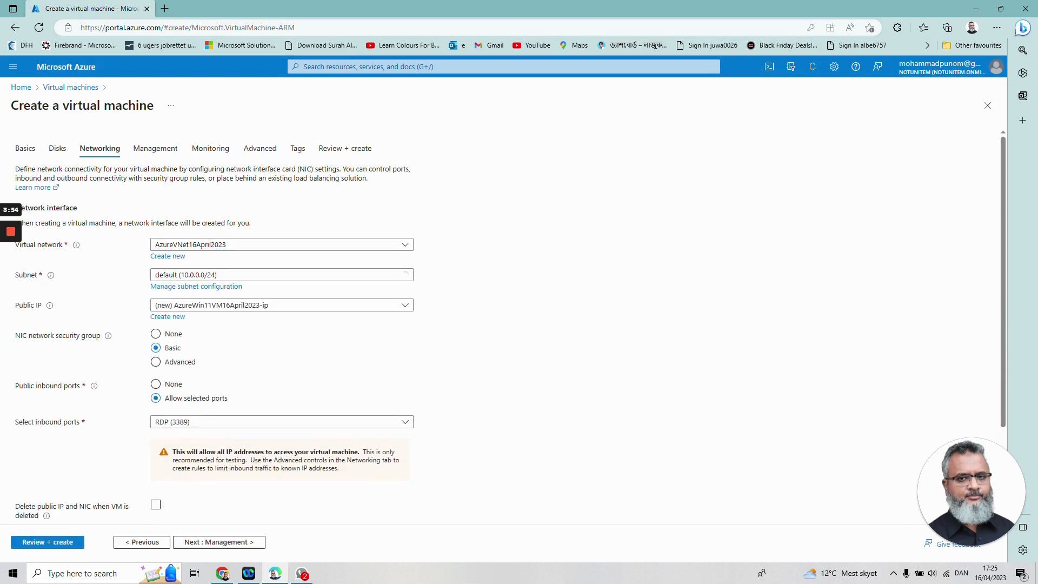
Step: Keep the default networking and management settings, disable boot diagnostics in the monitoring settings and proceed to the advanced settings
scroll(508, 325, down, 2)
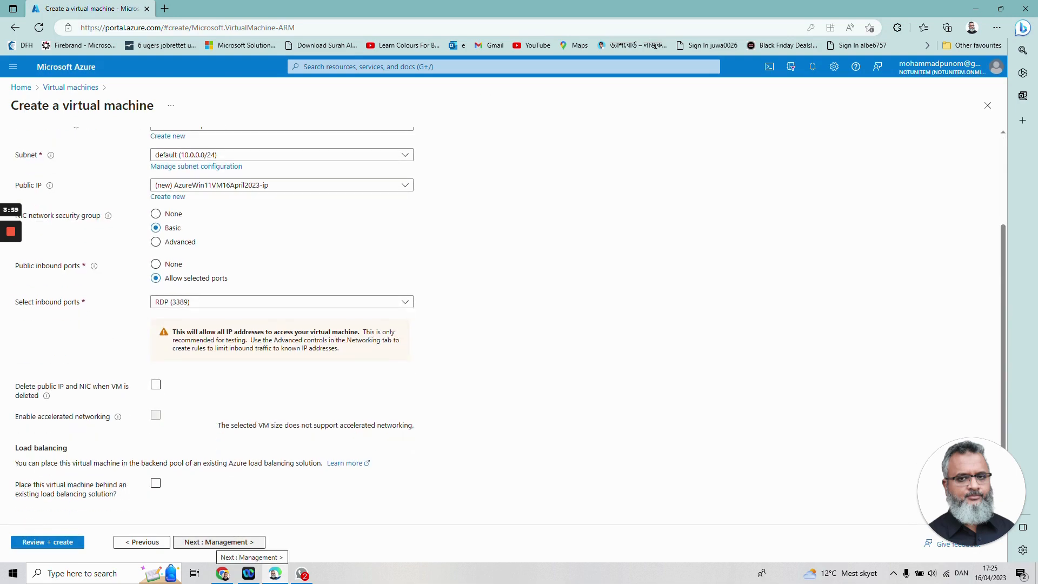
click(219, 542)
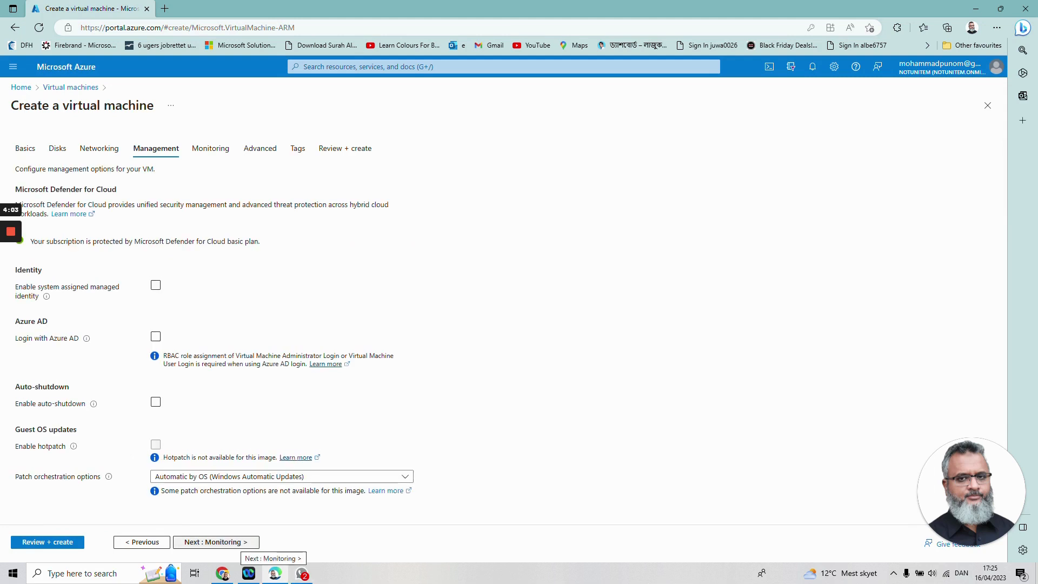
click(233, 542)
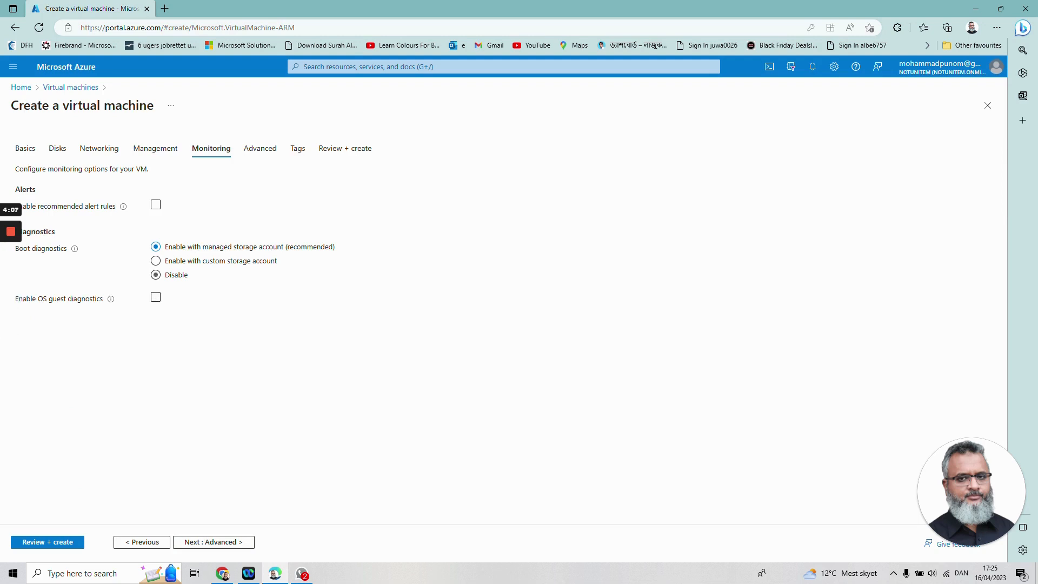
click(156, 275)
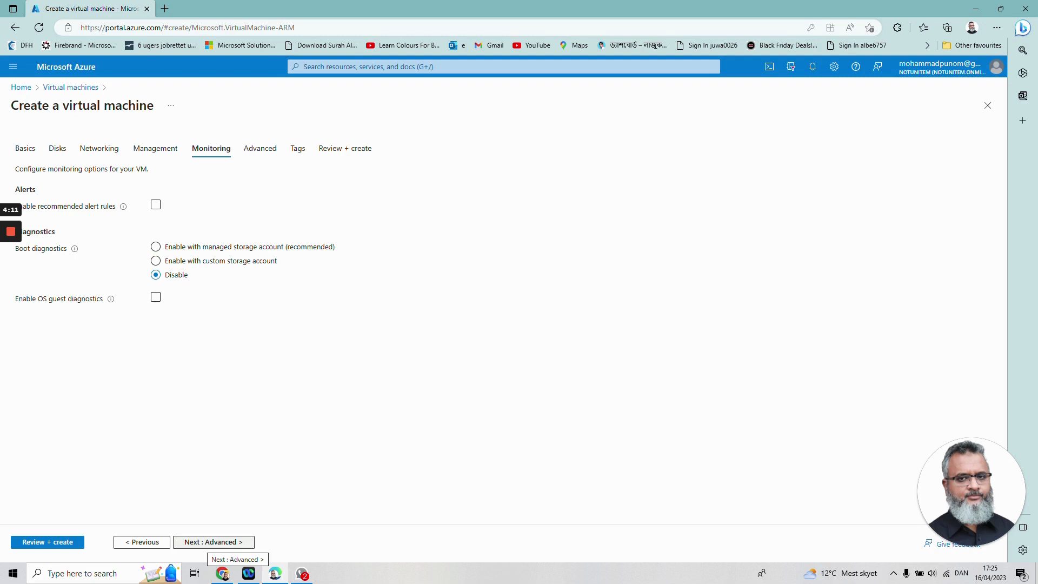
click(214, 542)
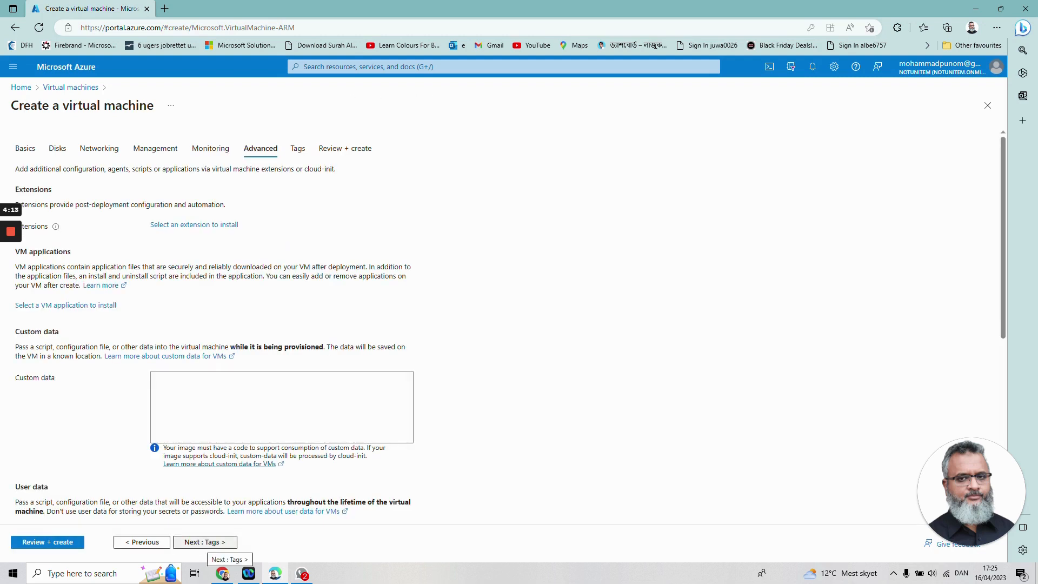
Step: Leave the advanced settings and tags at their defaults, review the configuration summary and create the virtual machine
click(214, 542)
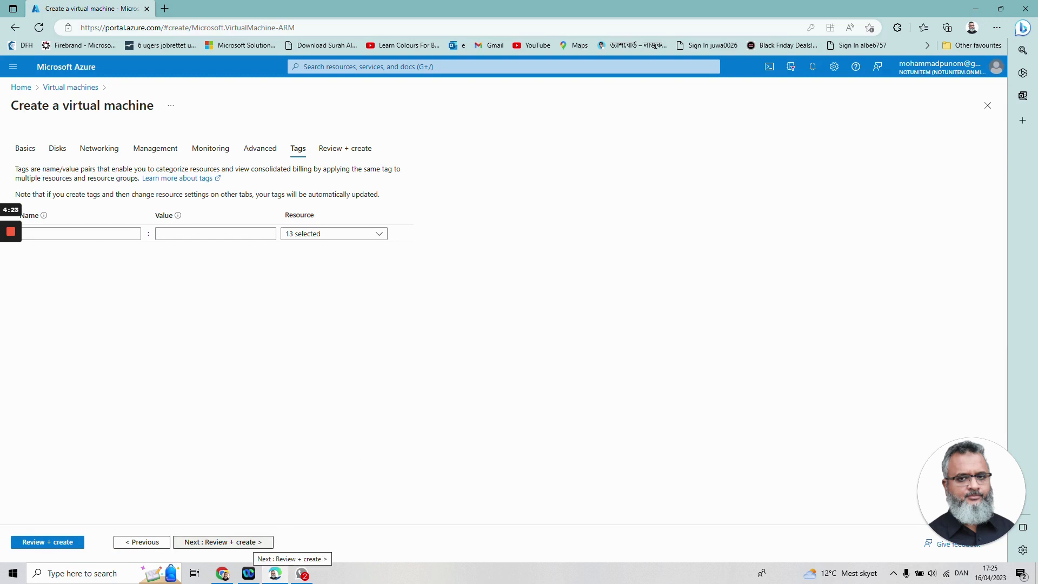
click(255, 542)
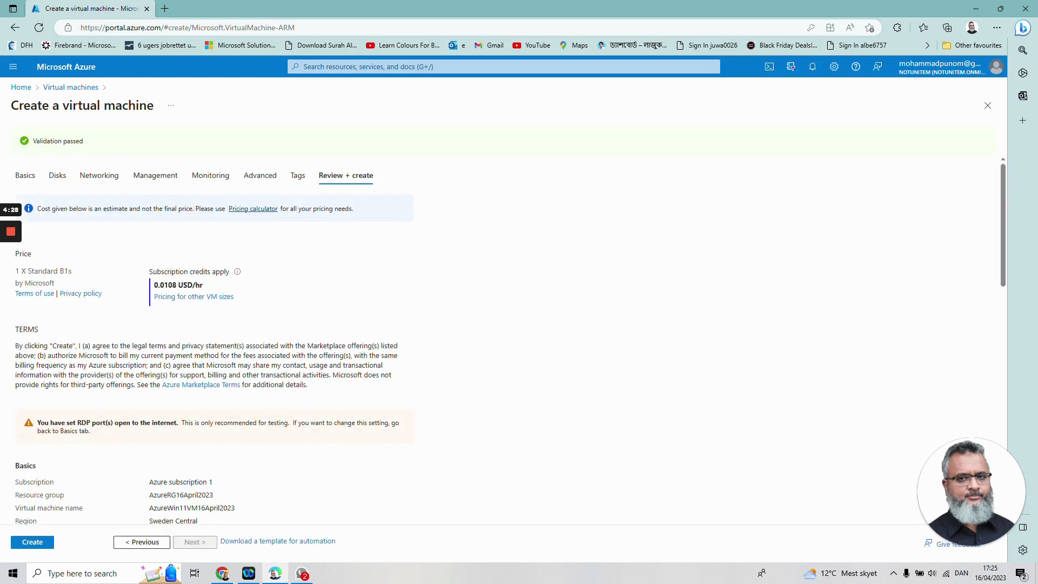
scroll(510, 339, down, 4)
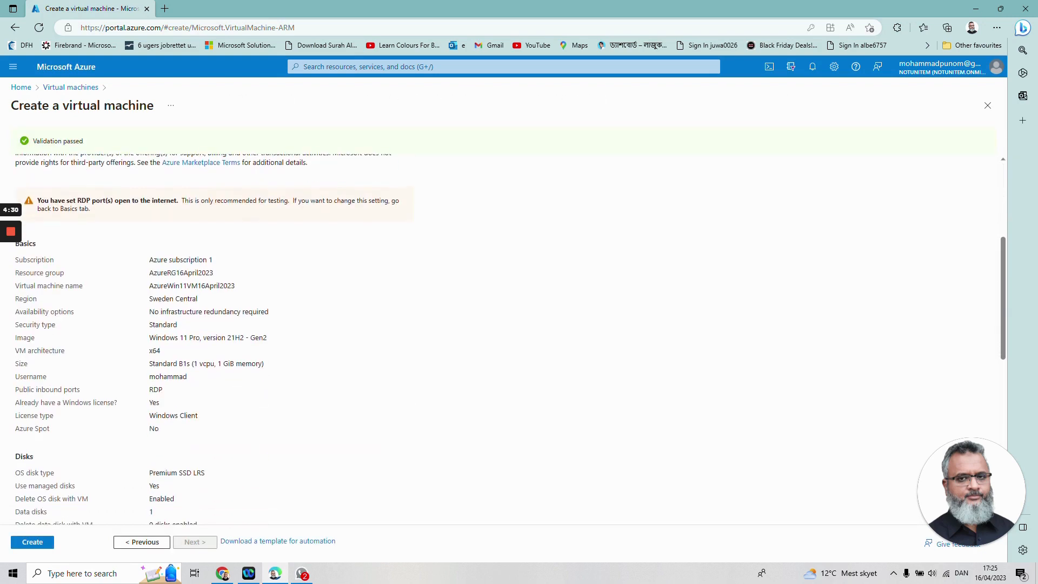
scroll(510, 339, down, 9)
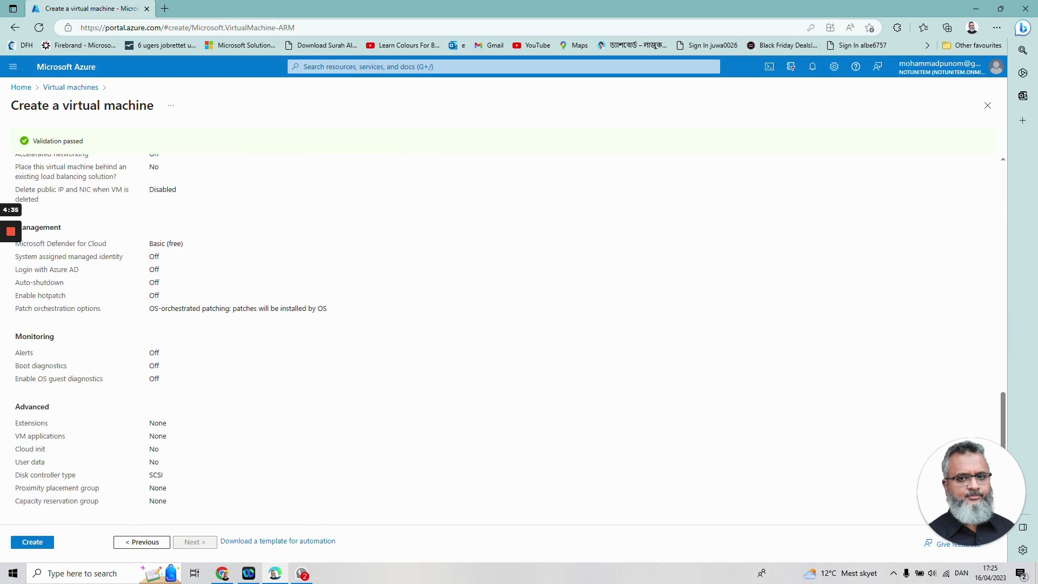
click(32, 542)
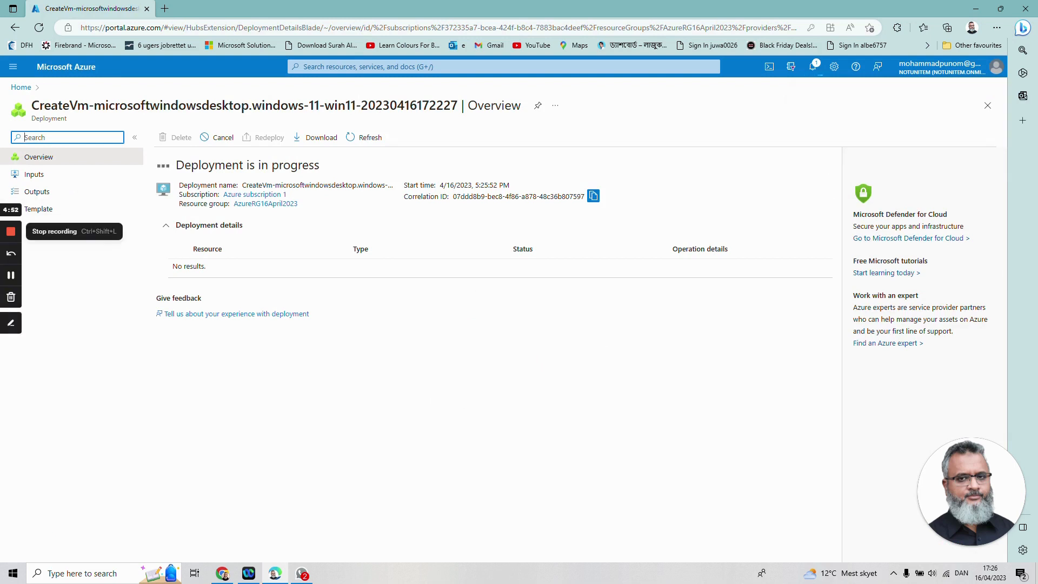
click(10, 231)
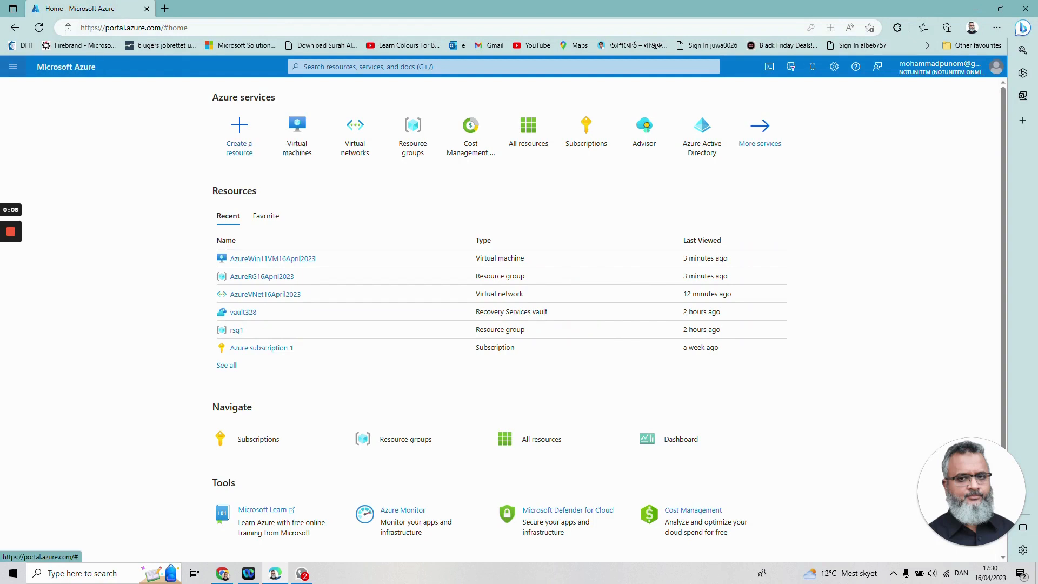
click(13, 66)
click(30, 103)
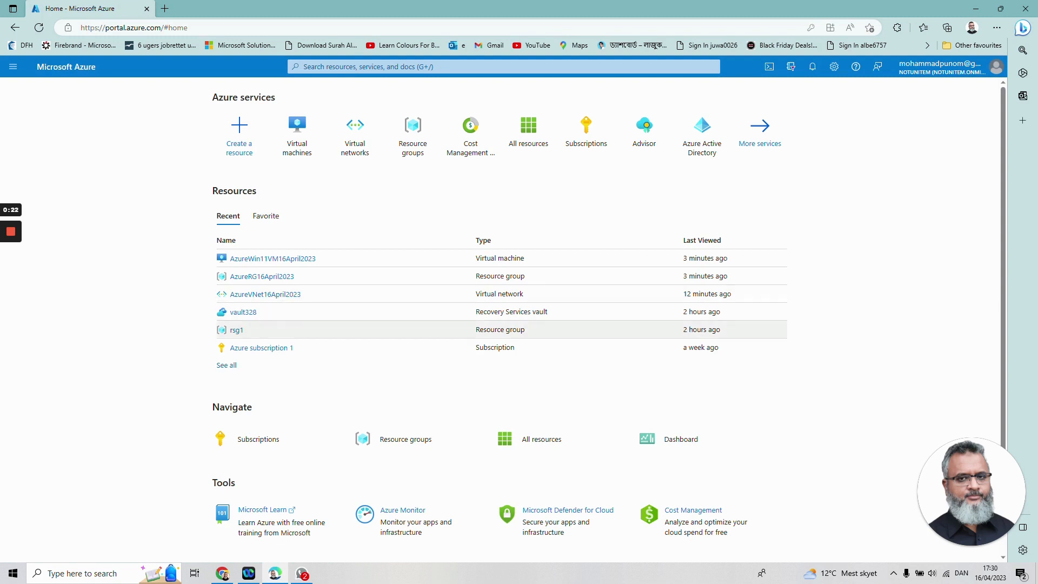
Step: Open AzureWin11VM16April2023 from the list of virtual machines and copy its public IP address
click(297, 136)
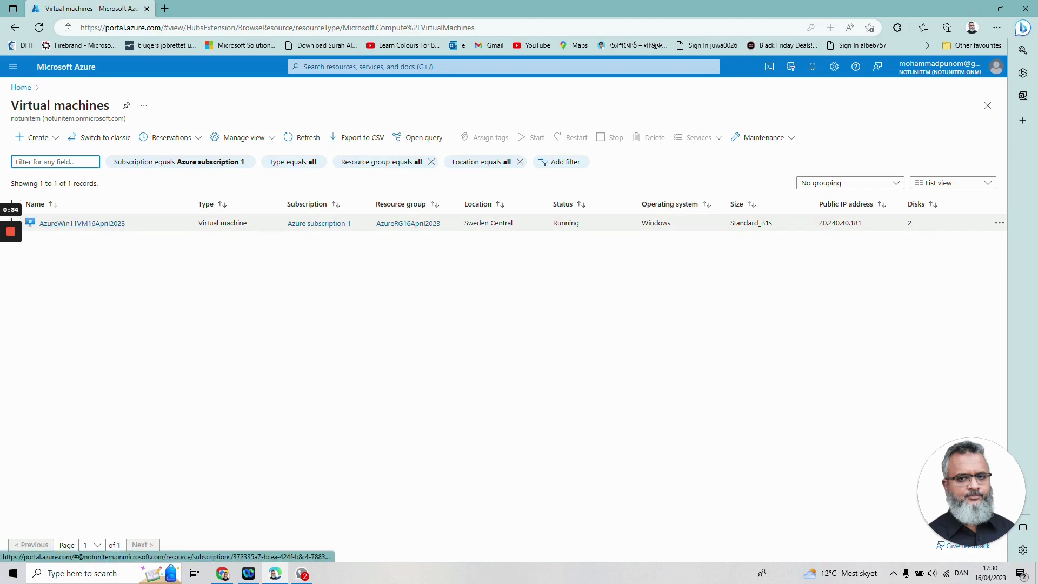
click(83, 223)
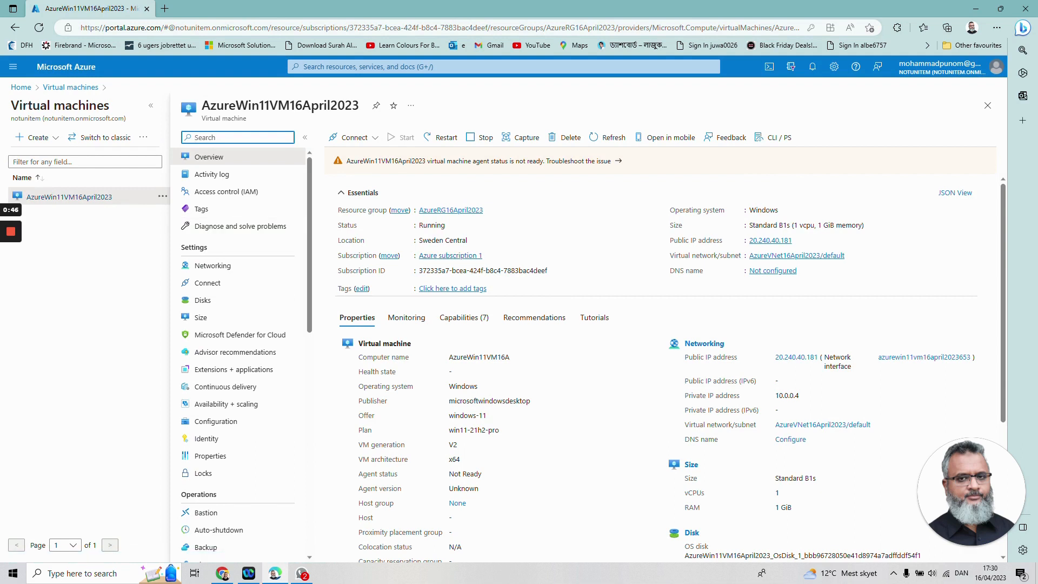
mouse_move(798, 240)
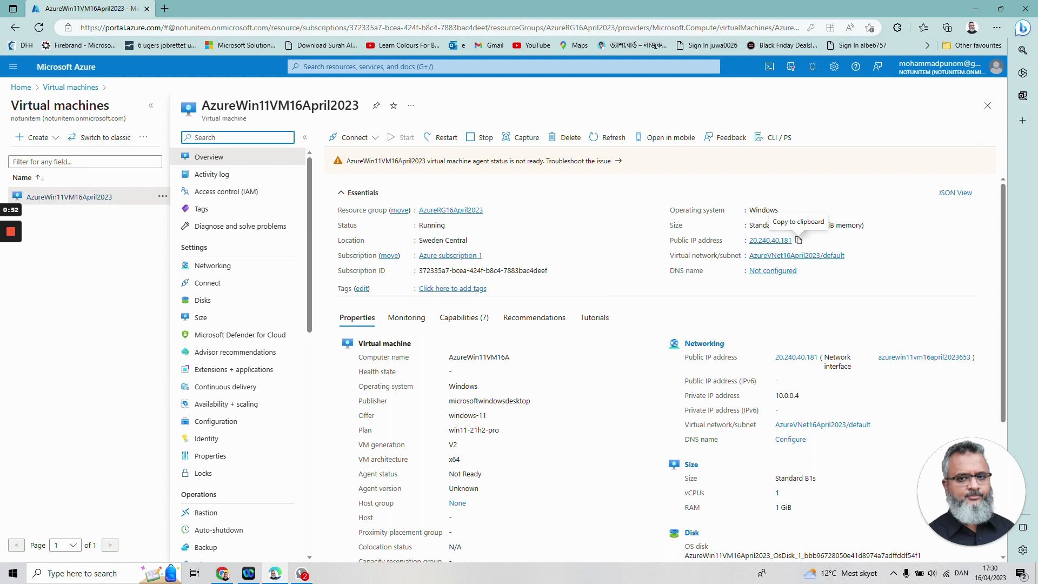
click(799, 240)
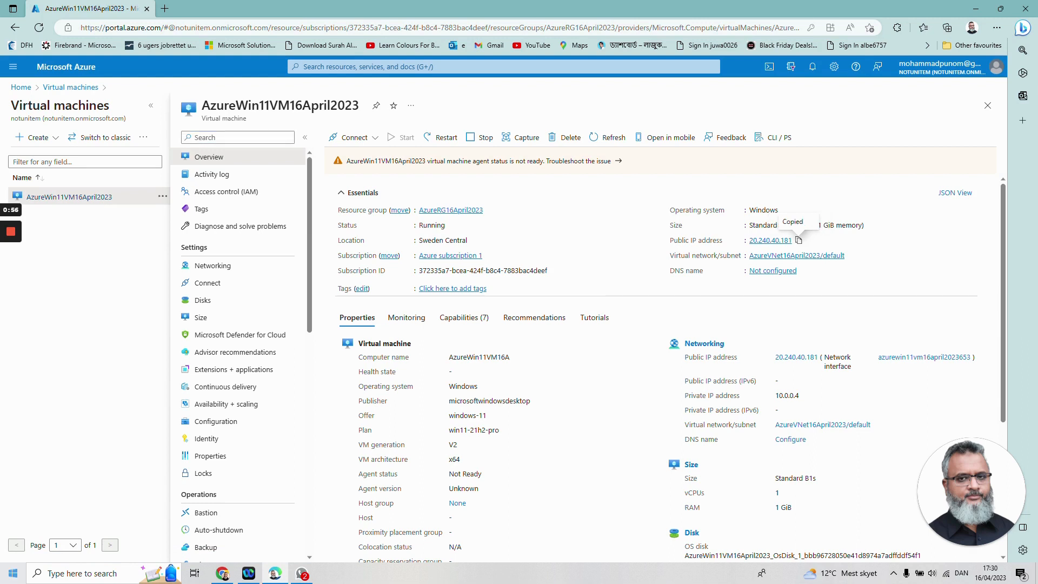
Step: Open Remote Desktop Connection on the local computer and connect to the copied public IP address 20.240.40.181
click(13, 574)
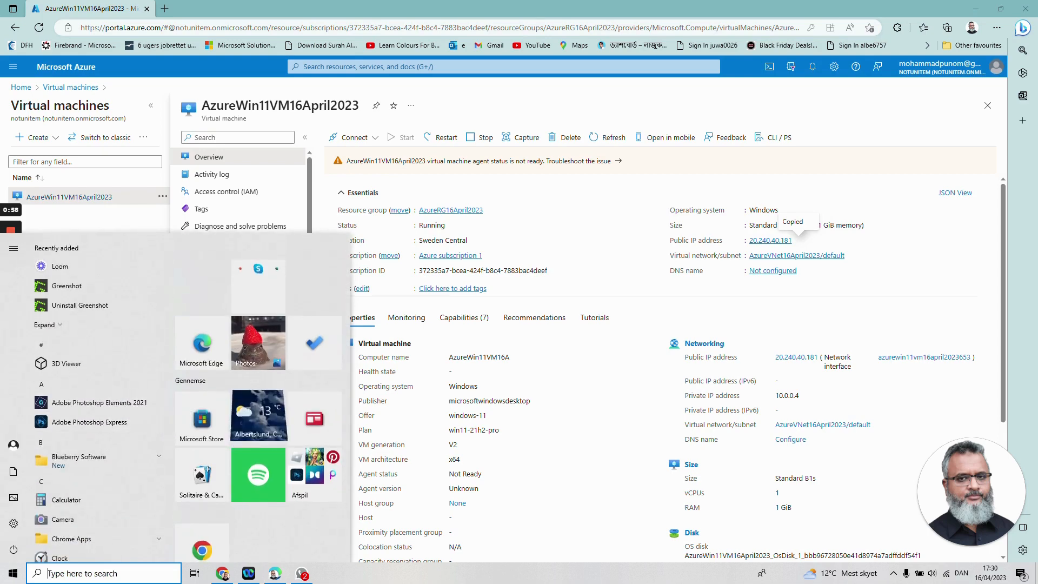
click(103, 573)
click(120, 331)
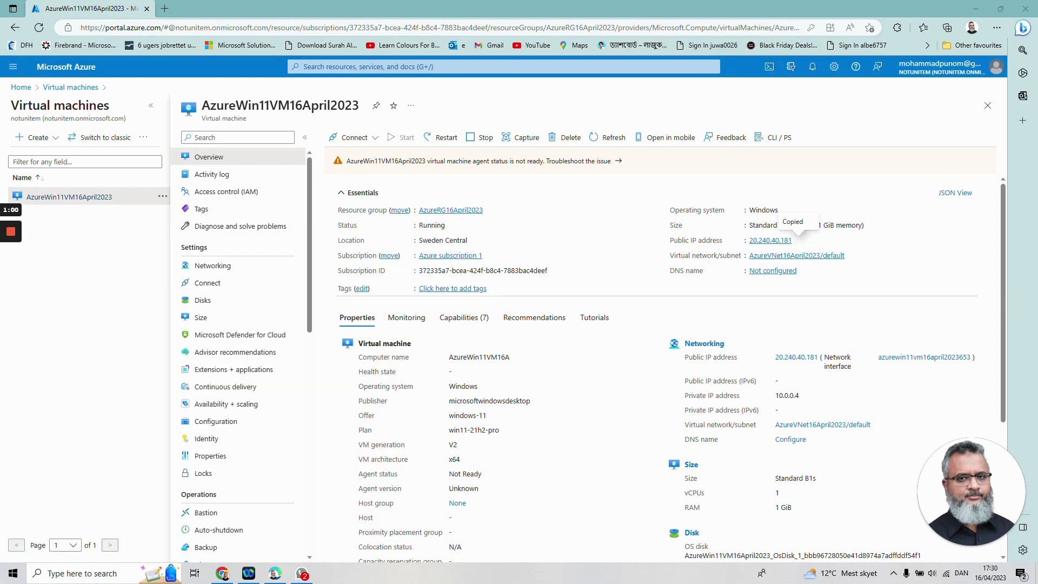
right_click(507, 175)
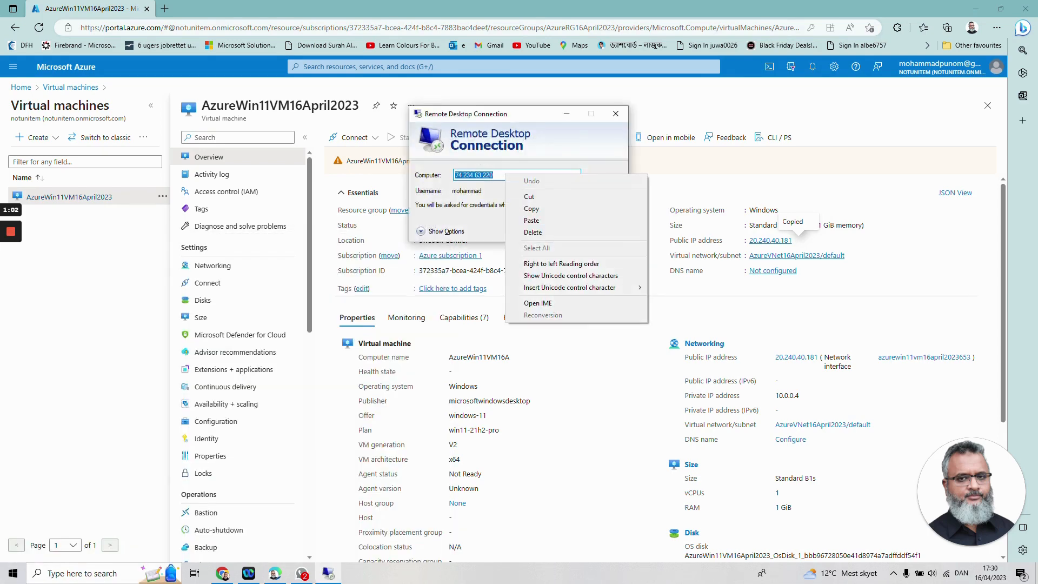
click(522, 221)
key(Return)
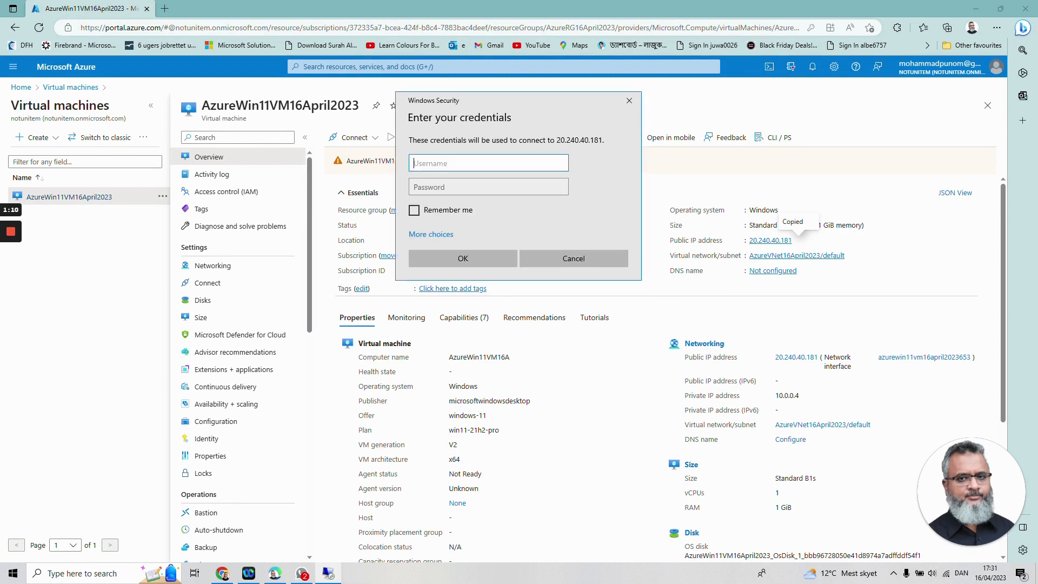
Step: Sign in with the administrator's username and password and accept connecting despite the untrusted certificate
text(mohammad)
click(476, 187)
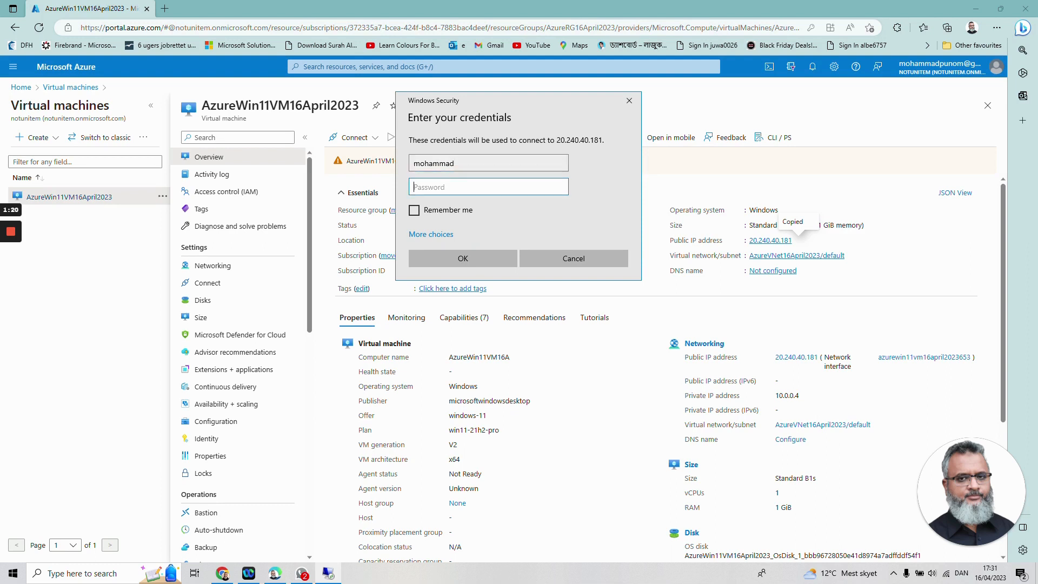
text(******************)
key(Return)
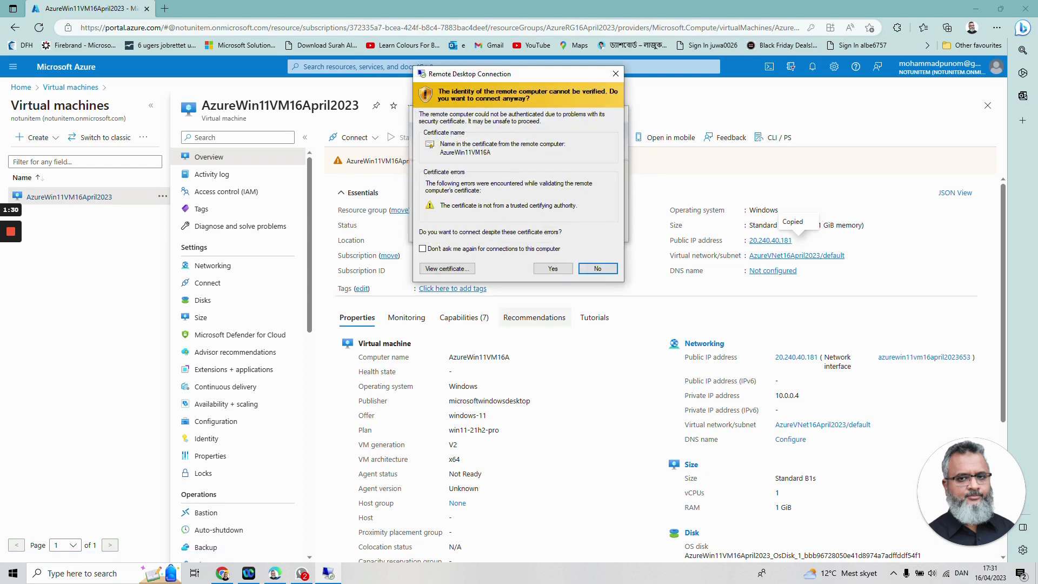
drag(541, 73, 486, 113)
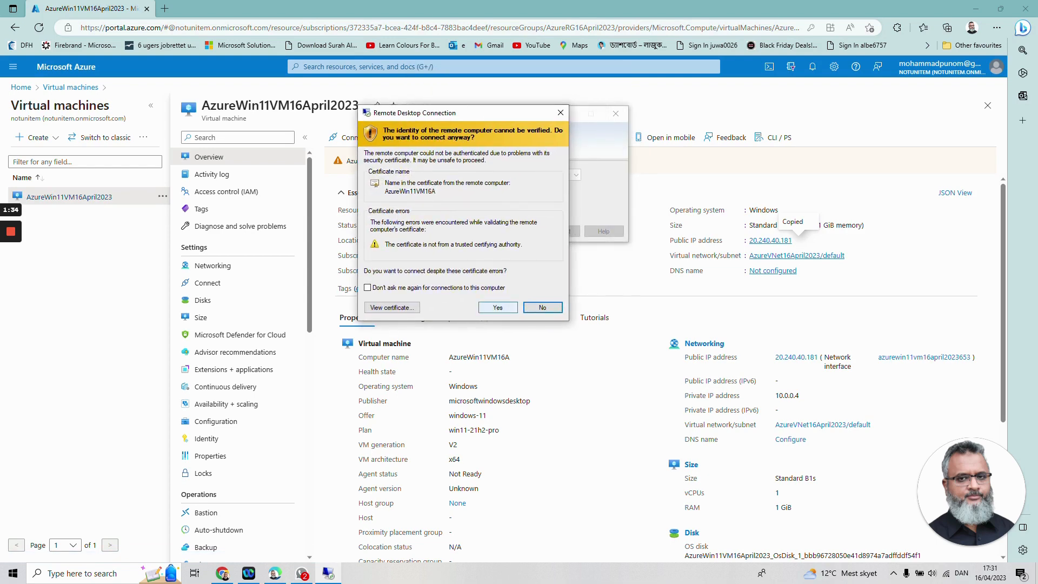
click(498, 307)
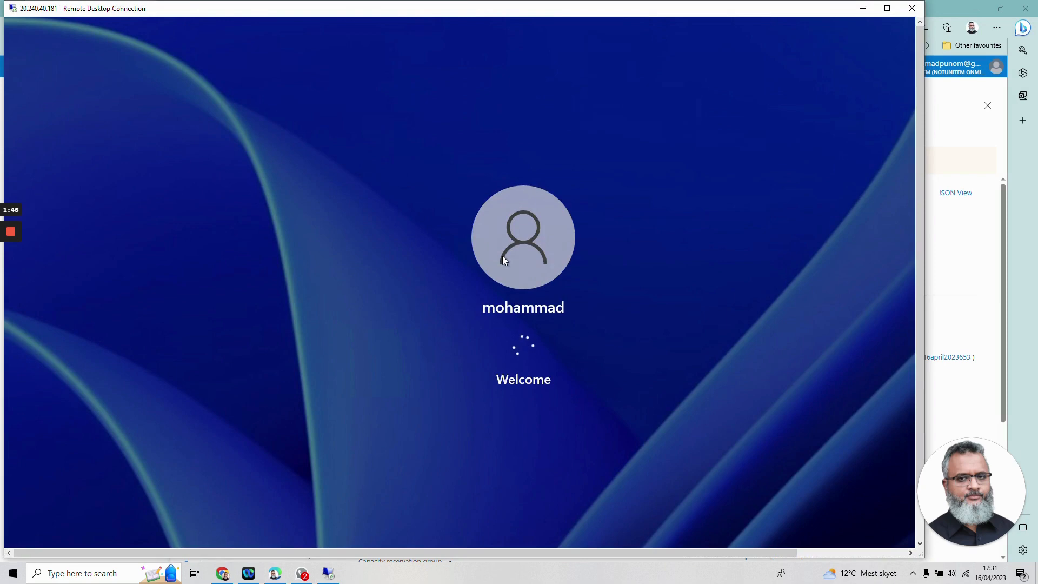
mouse_move(11, 232)
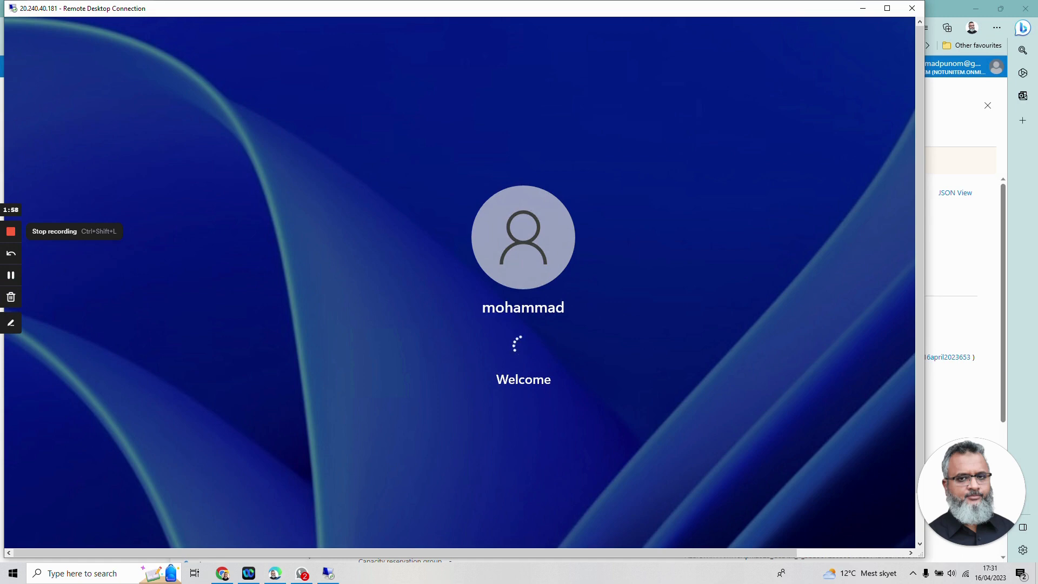
click(10, 231)
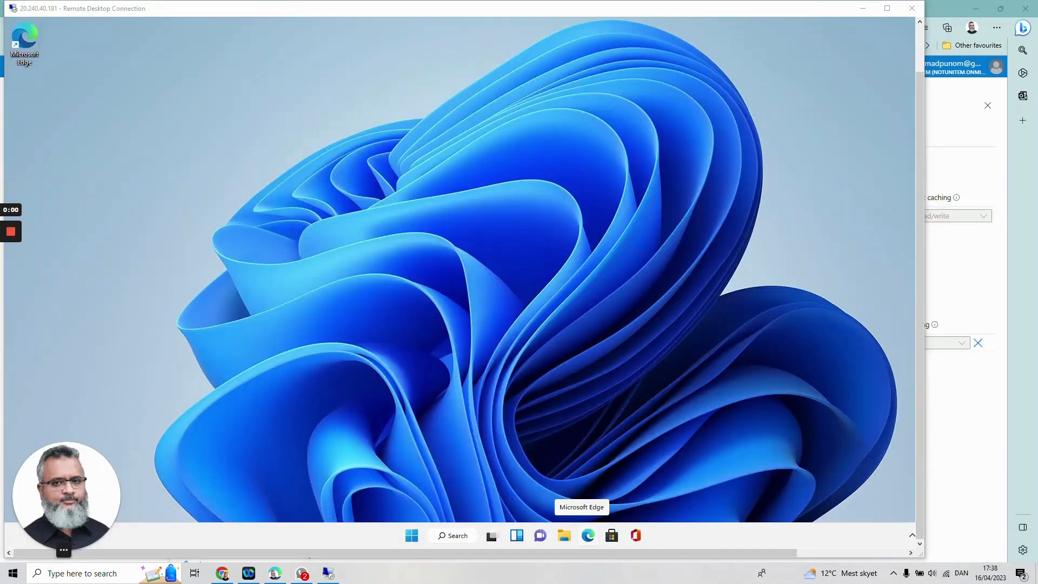
drag(71, 497, 970, 495)
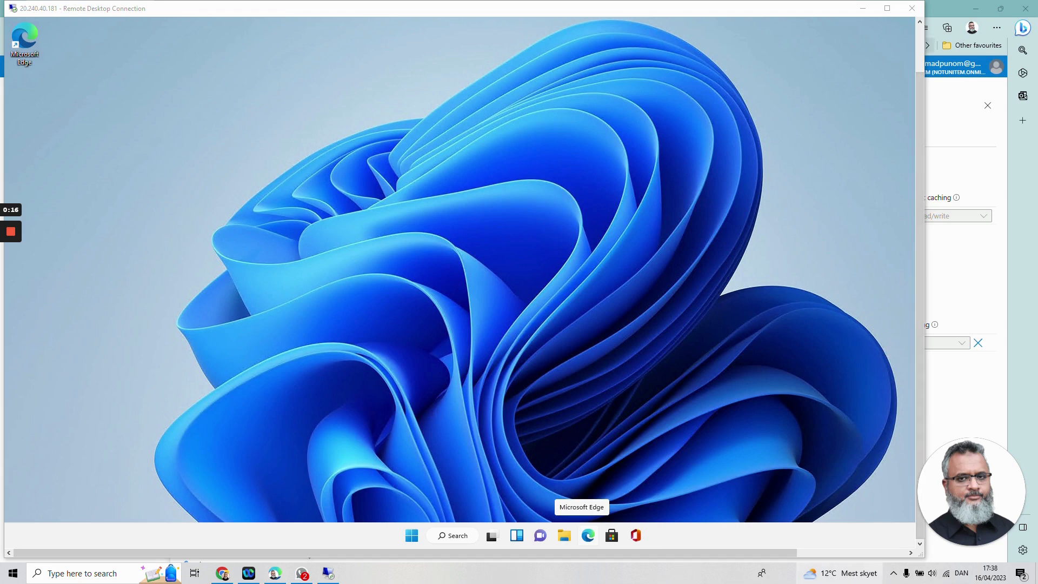
Step: Shrink the remote desktop window to uncover the Azure disk settings beside it and bring the remote taskbar into view
drag(925, 518, 816, 521)
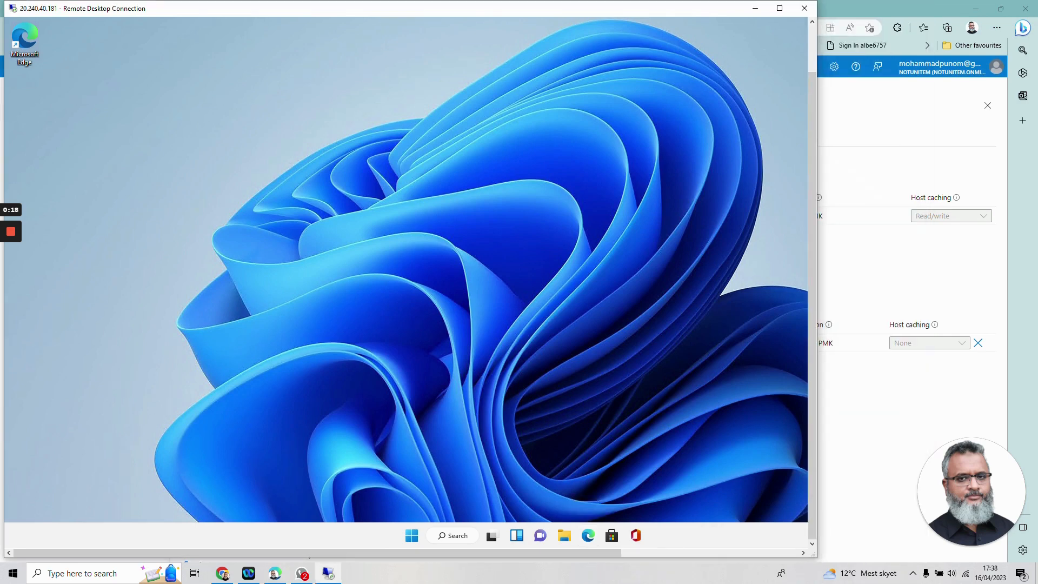
drag(816, 556, 752, 448)
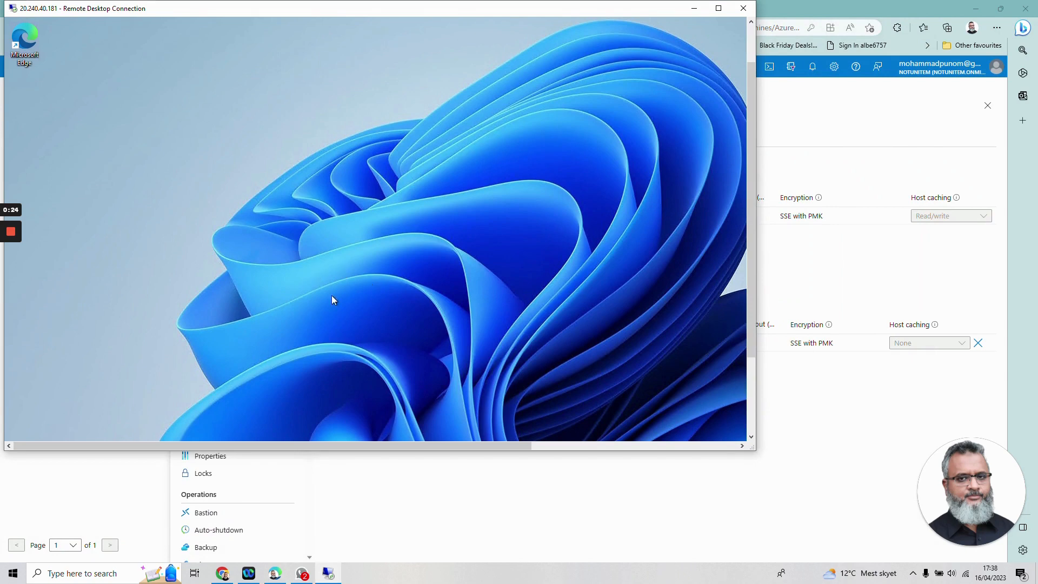
drag(751, 299, 751, 373)
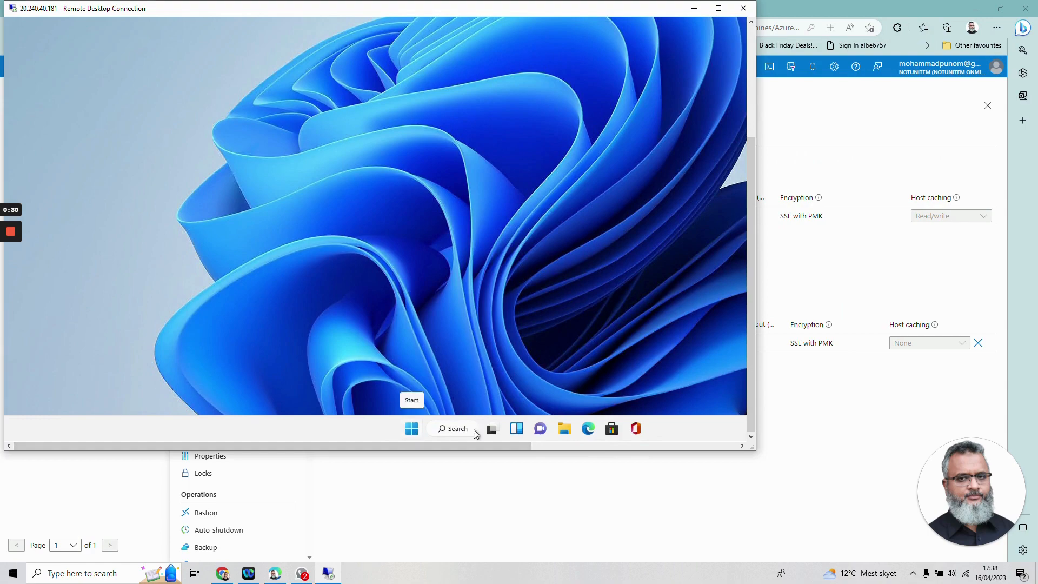
drag(501, 446, 706, 446)
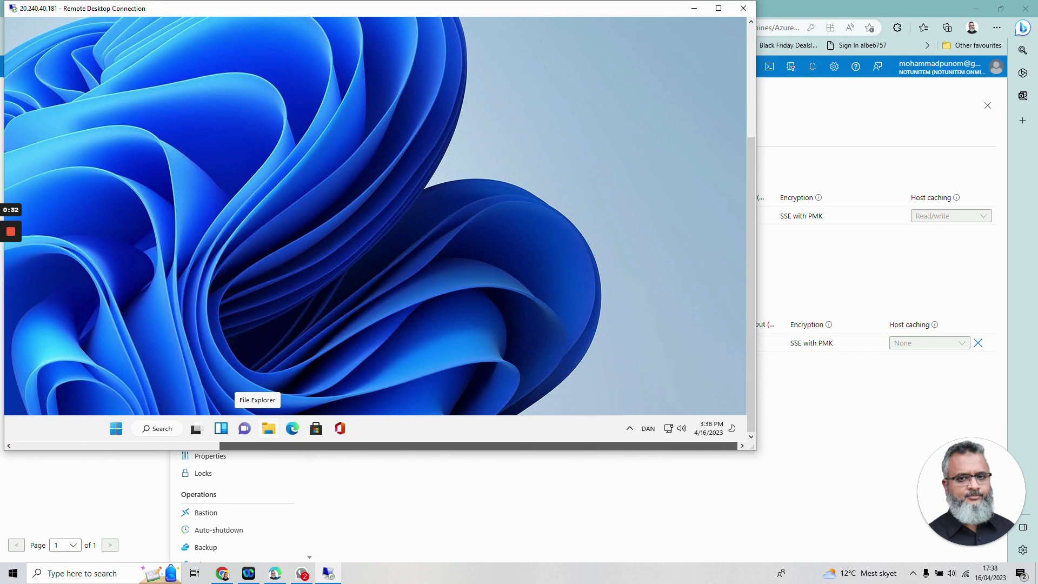
drag(706, 446, 499, 446)
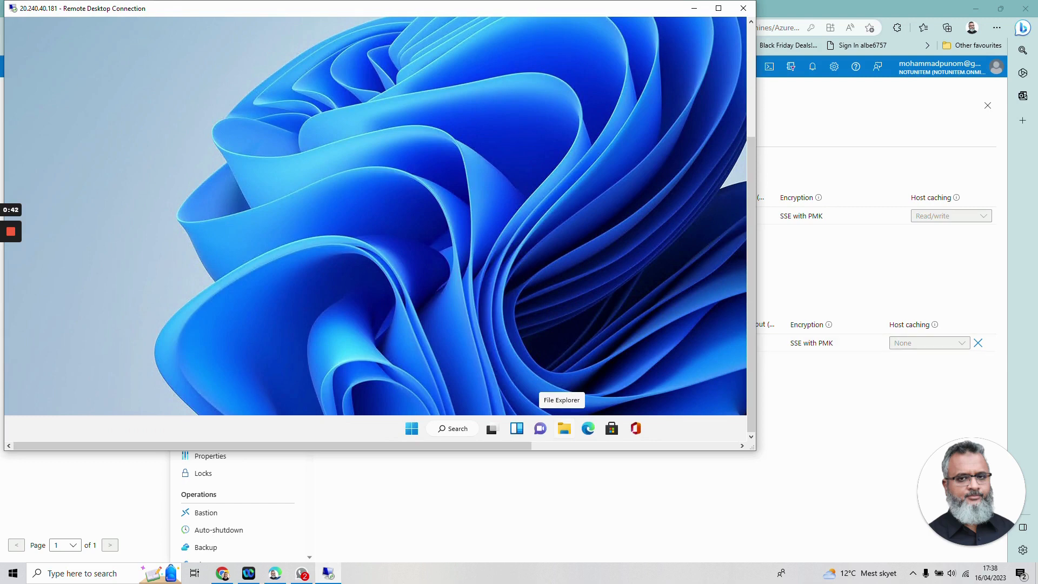
key(alt+Tab)
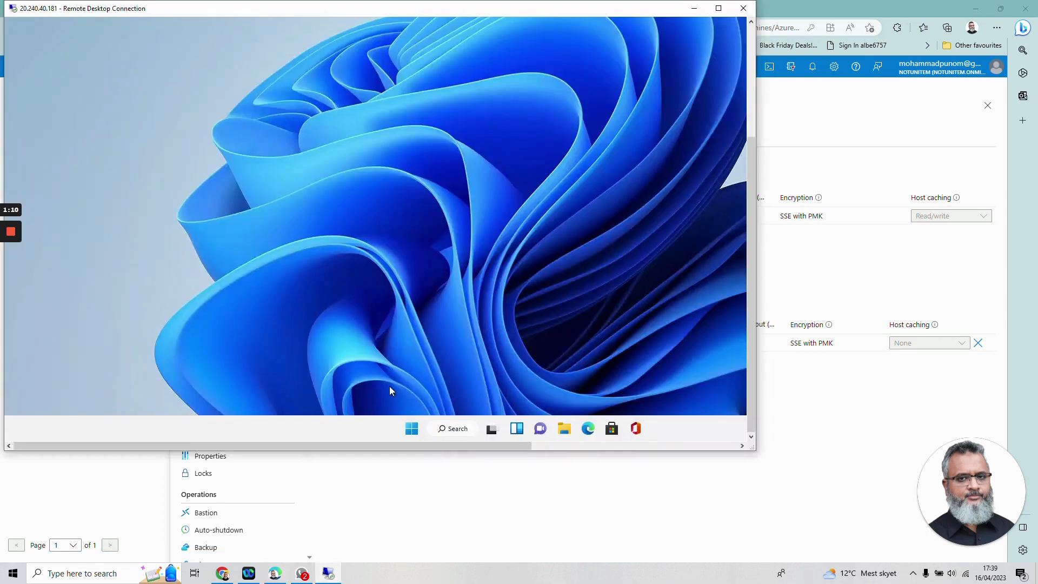
Step: Search the remote Windows 11 machine for Disk and open Create and format hard disk partitions
click(409, 431)
click(473, 39)
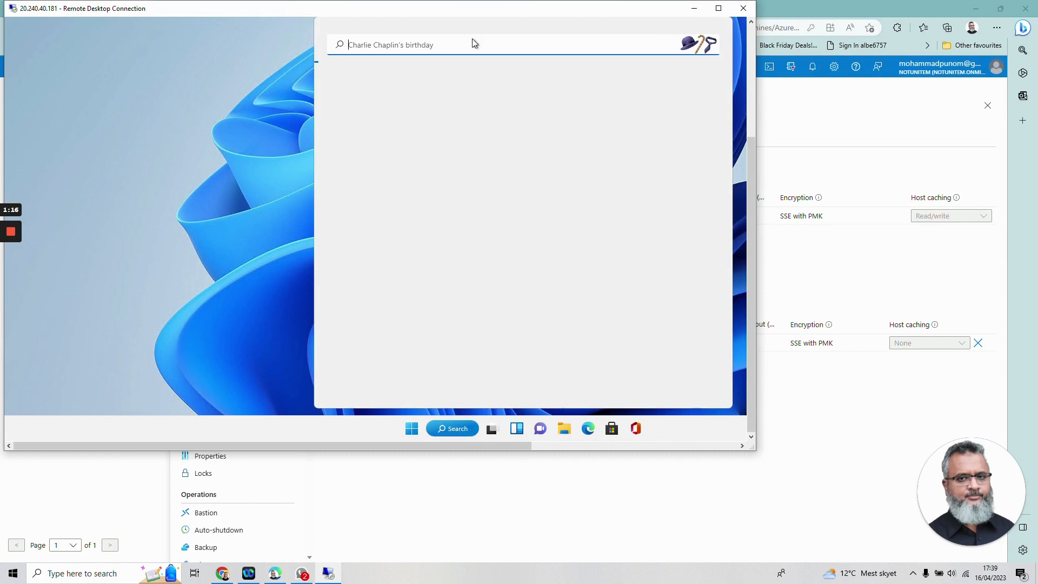
text(disk ma)
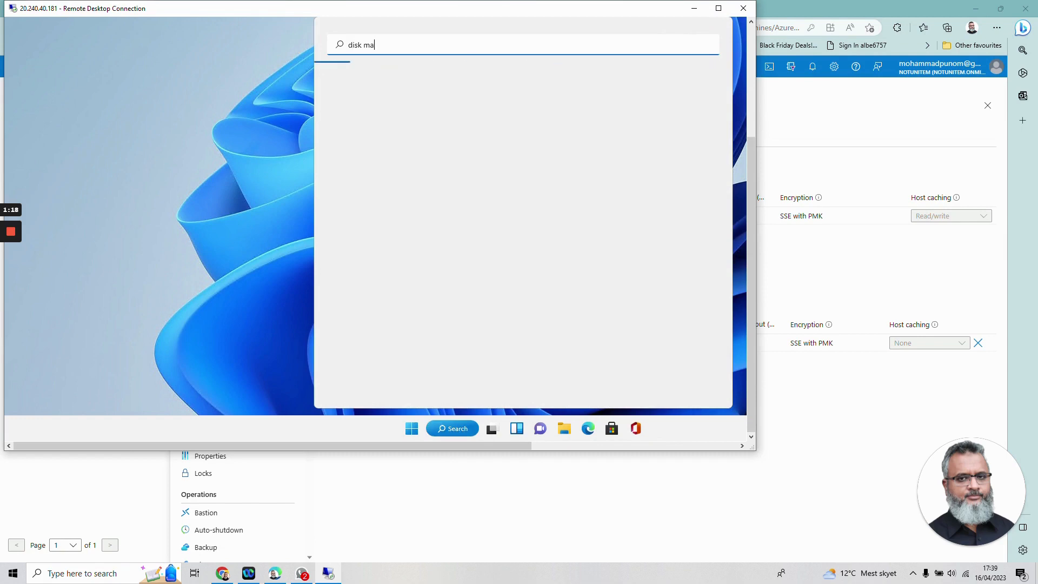
text(nagement)
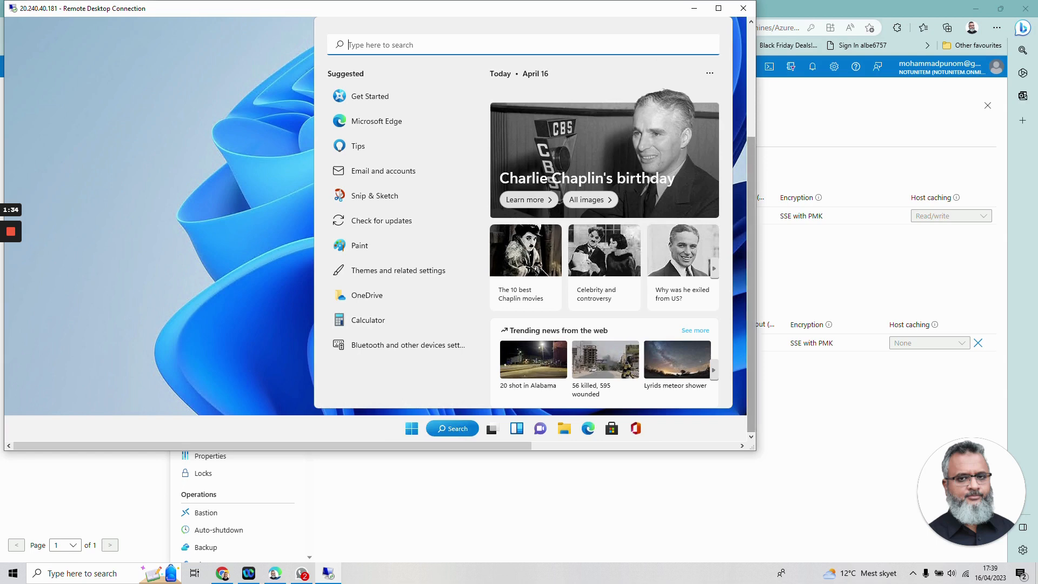
drag(751, 190, 752, 139)
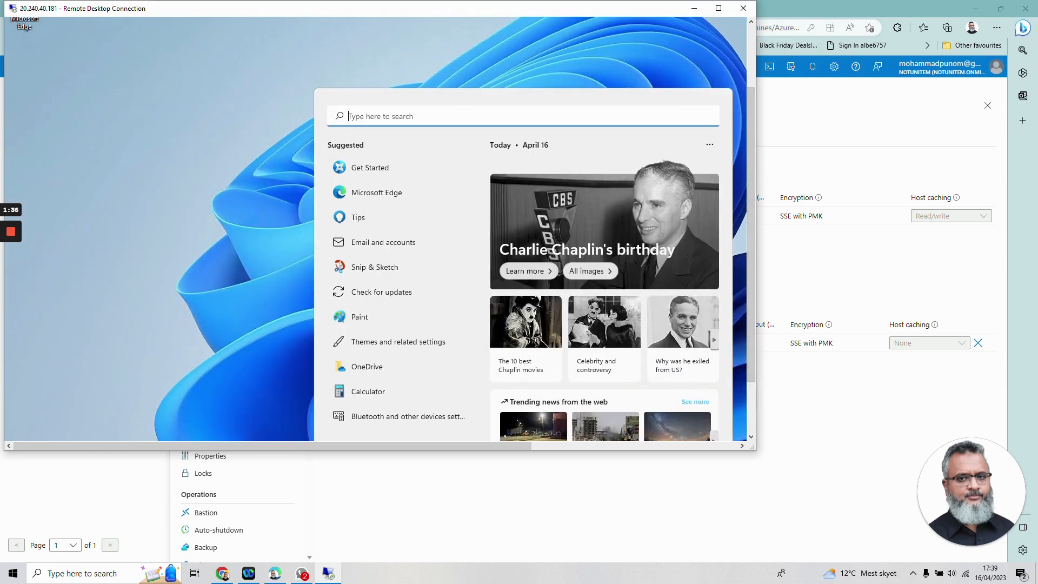
text(Disk)
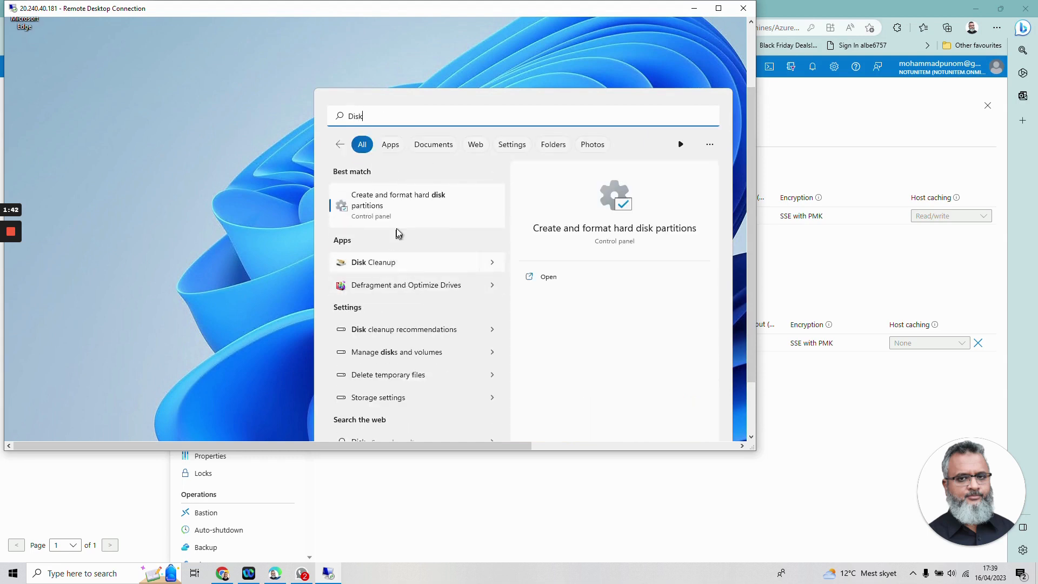
click(410, 210)
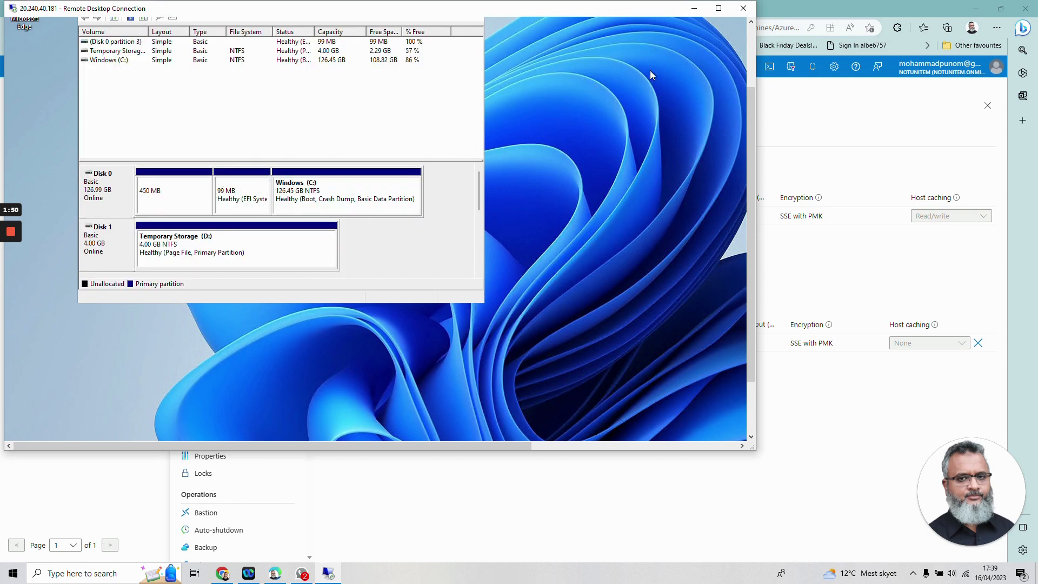
Step: Enlarge the Disk Management window to show Disk 2 and open the available volume actions for its unallocated space
drag(751, 141, 751, 102)
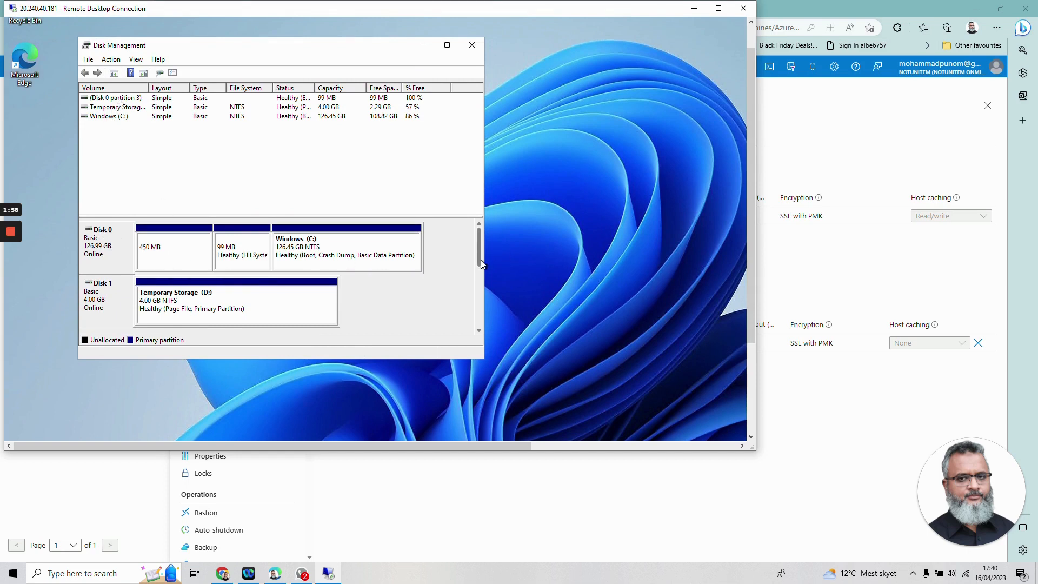
drag(482, 256, 481, 278)
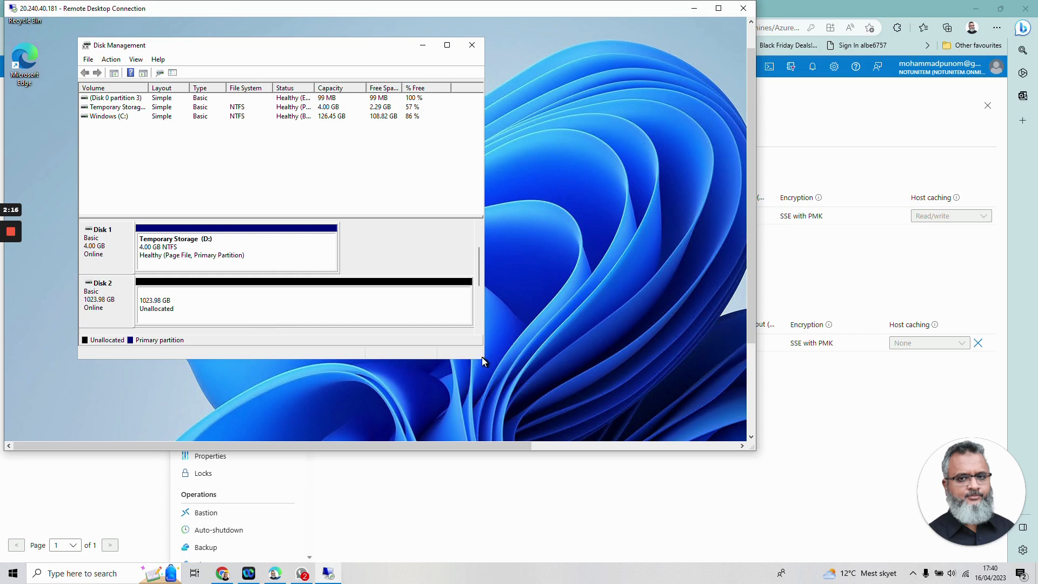
drag(484, 359, 561, 391)
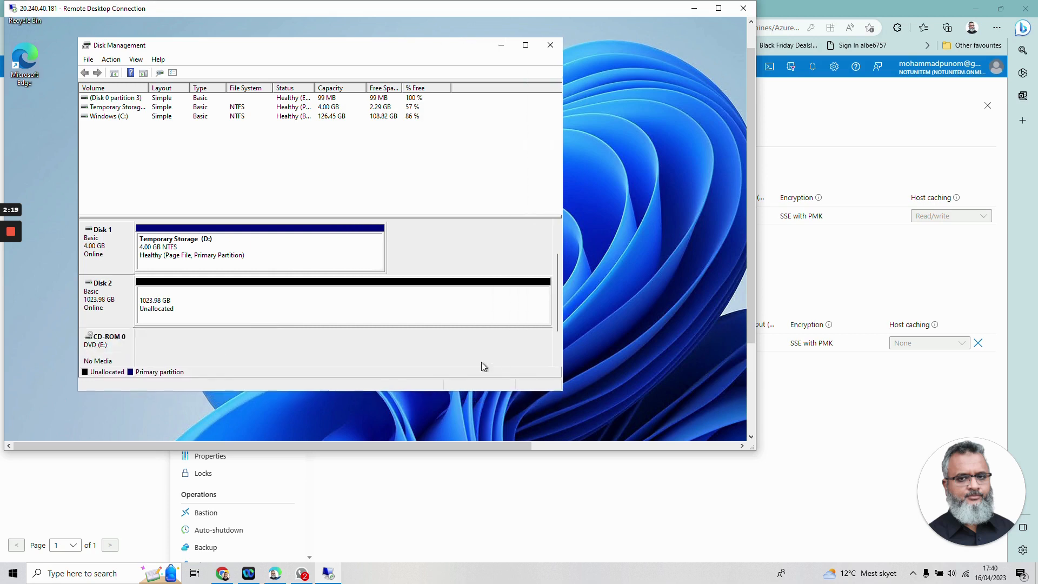
right_click(247, 306)
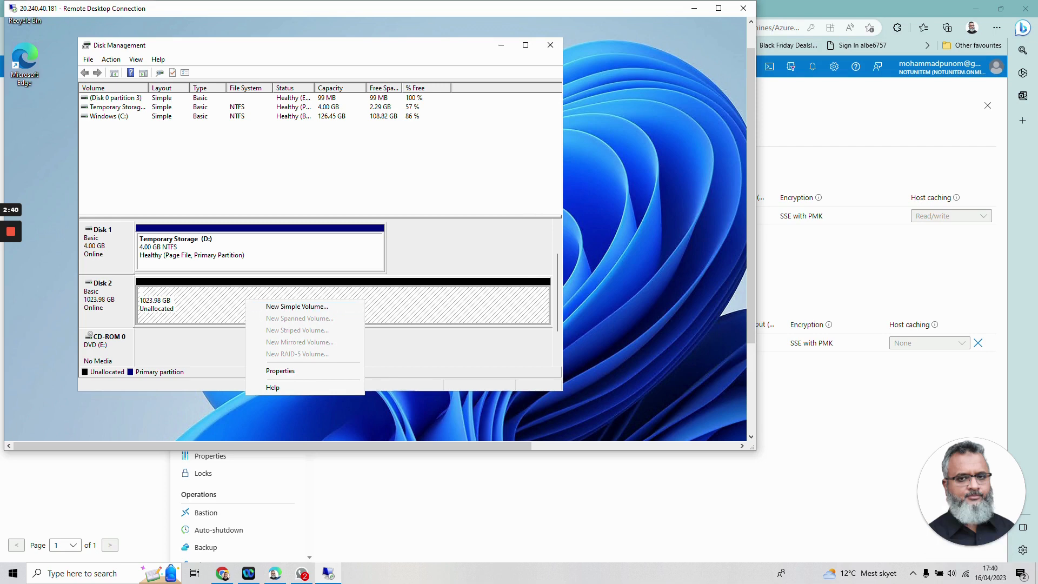
click(969, 518)
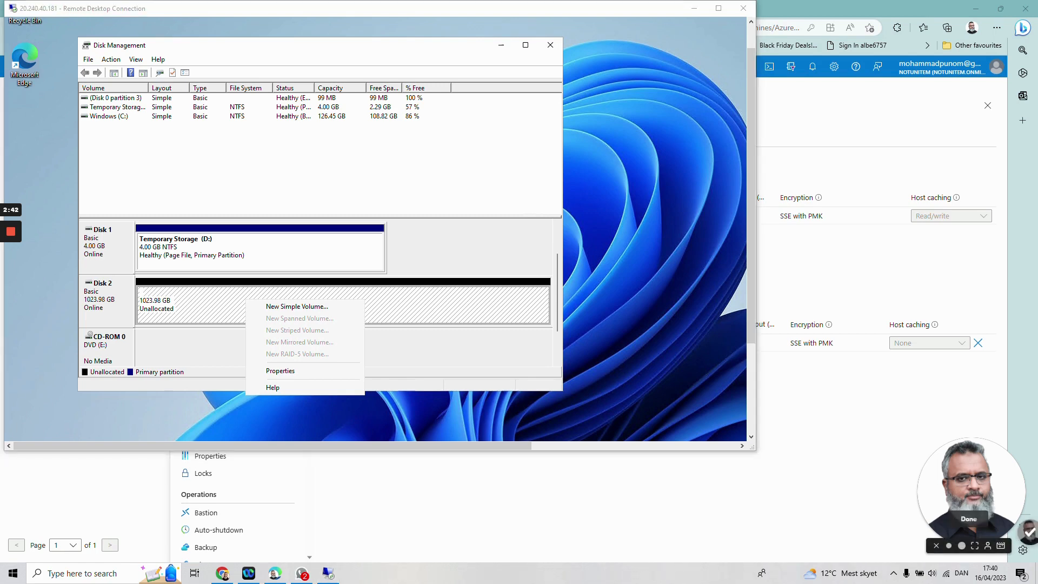